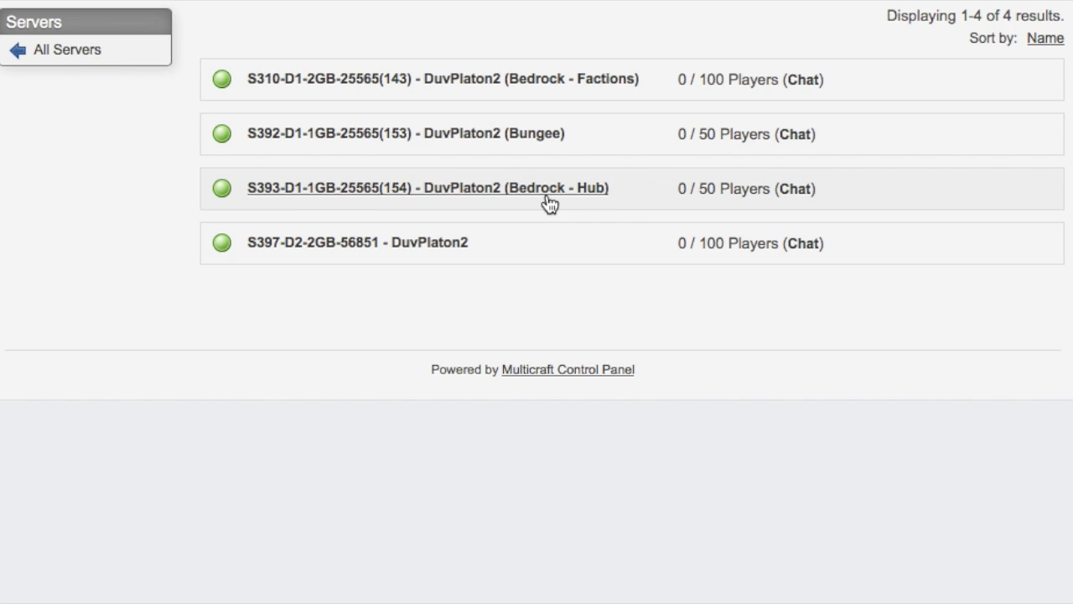
# Open the S392 (Bungee) proxy server's overview page from the Servers list.
pyautogui.click(528, 139)
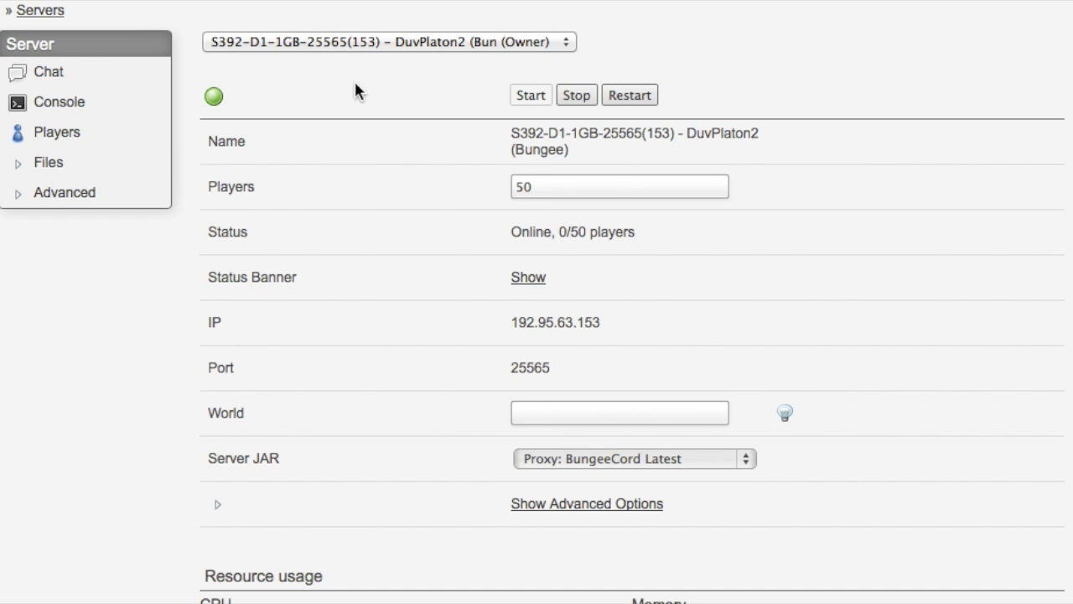
# Log in to the Bungee server's FTP File Access with the account password.
pyautogui.click(85, 164)
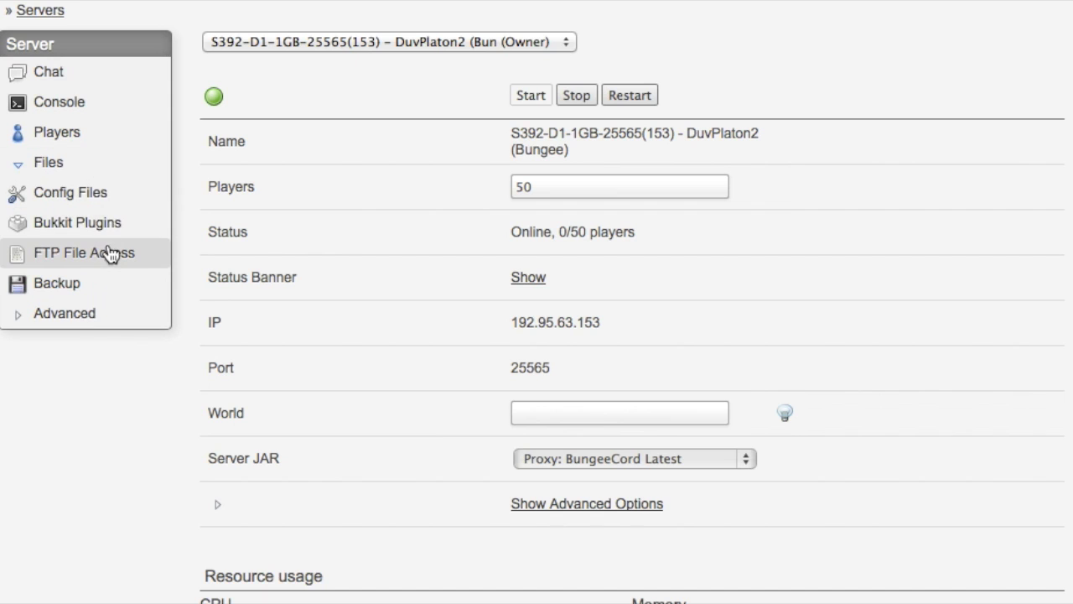
pyautogui.click(111, 257)
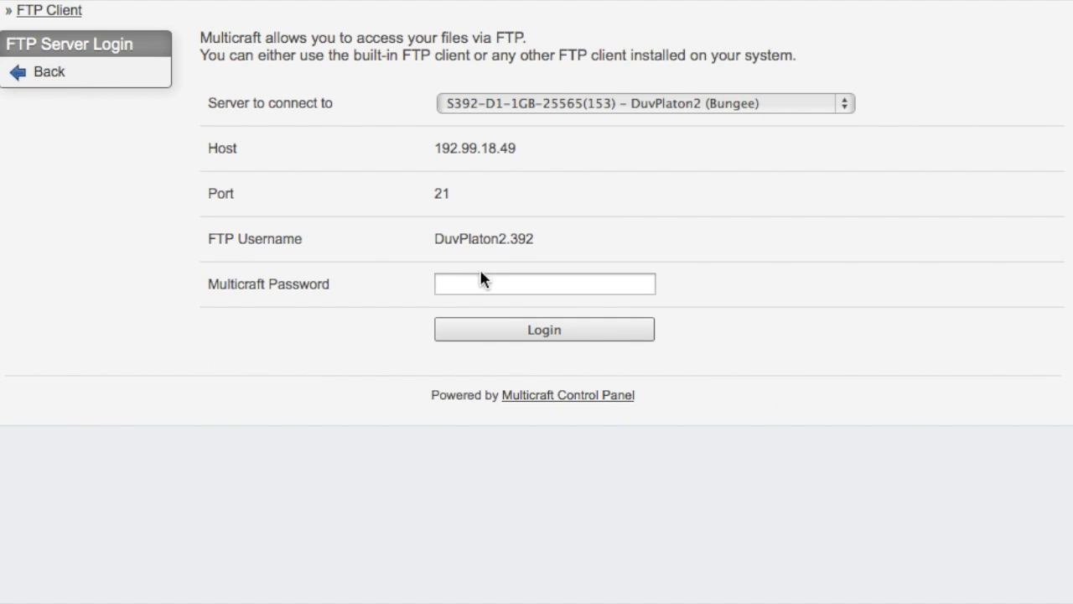
pyautogui.click(504, 284)
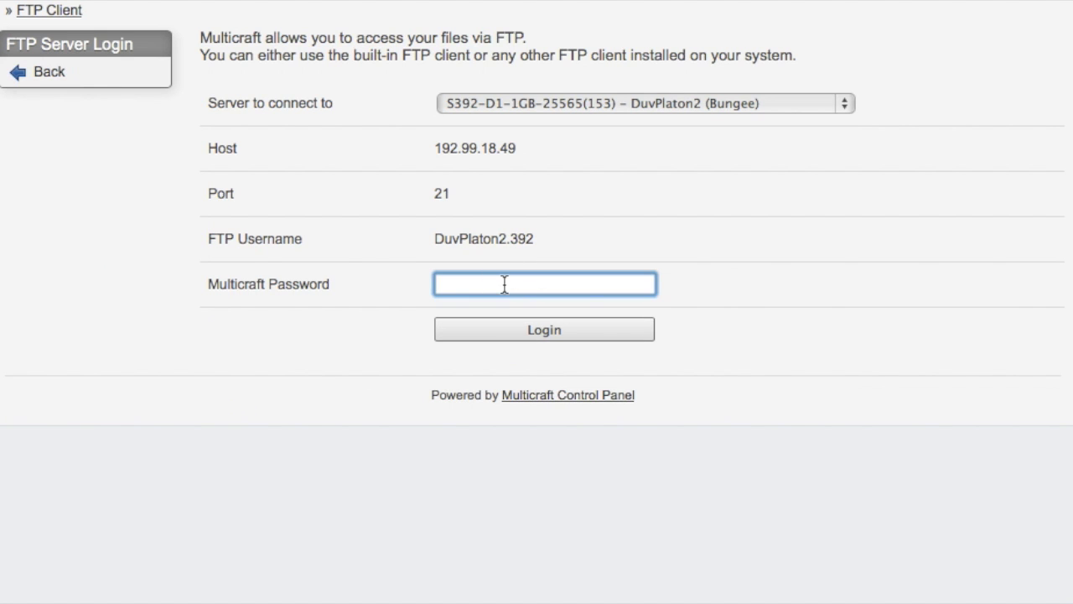
pyautogui.write('•••••••')
pyautogui.write('•••')
pyautogui.press('Return')
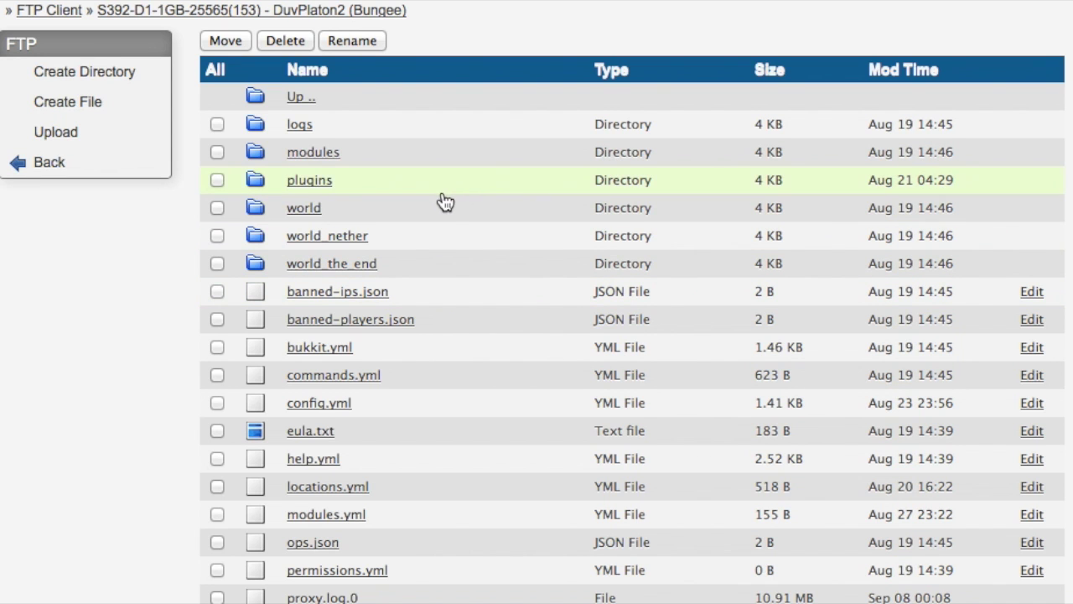
# Open the Bungee server's config.yml in the web file editor.
pyautogui.scroll(-1, 450, 214)
pyautogui.scroll(-2, 453, 218)
pyautogui.scroll(-1, 454, 222)
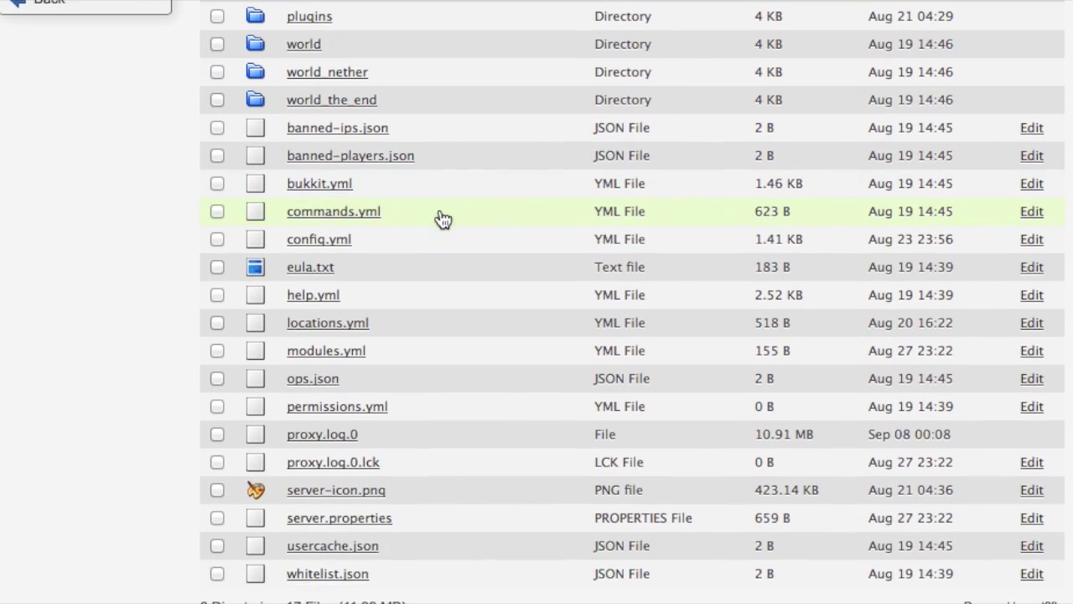
pyautogui.scroll(-1, 458, 227)
pyautogui.scroll(-1, 457, 226)
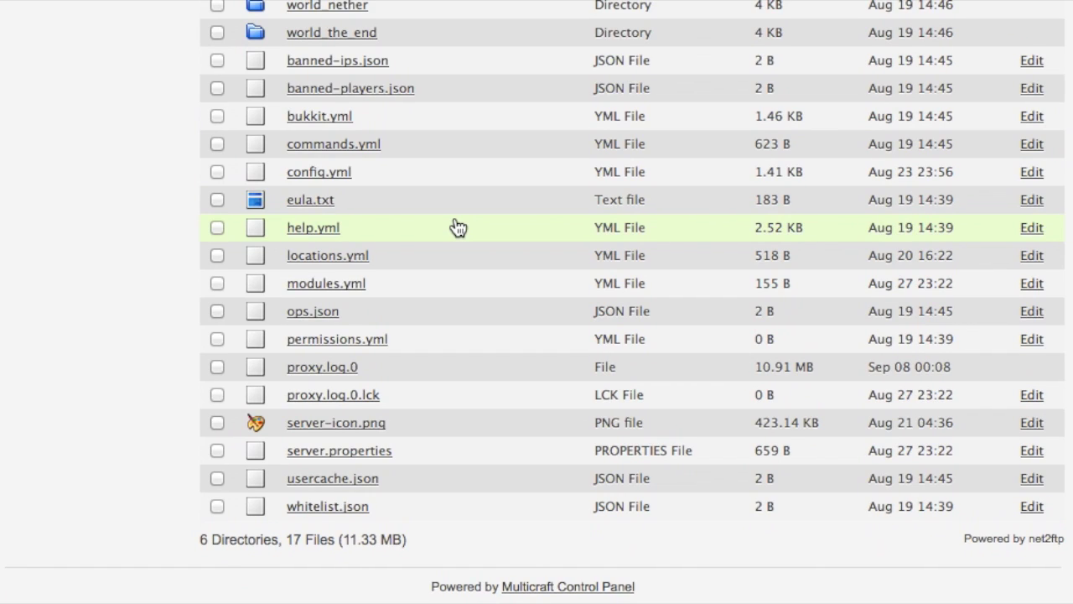
pyautogui.scroll(-1, 457, 227)
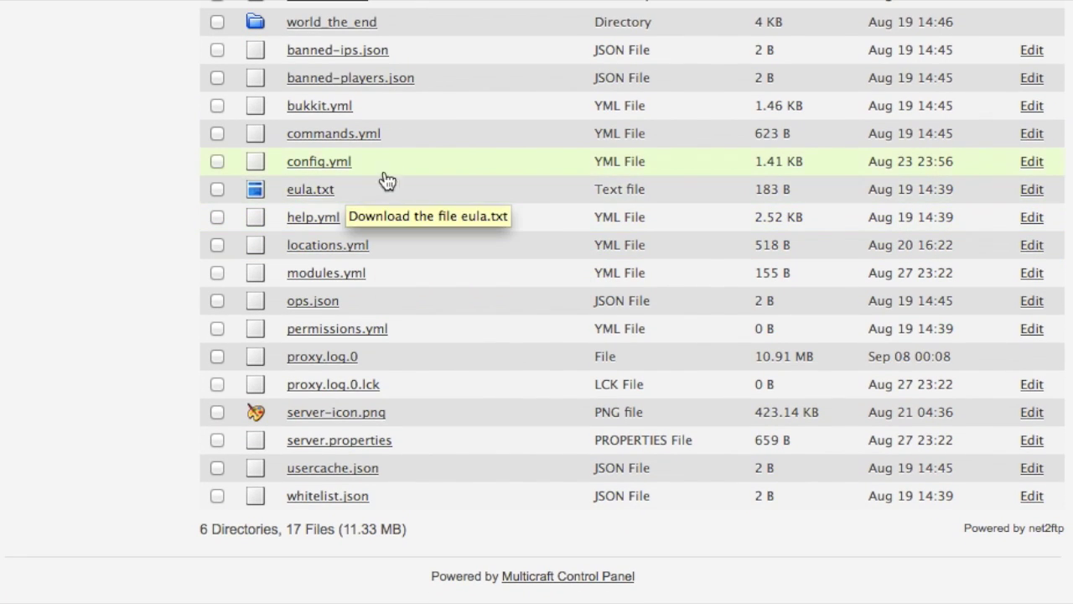
pyautogui.click(1033, 162)
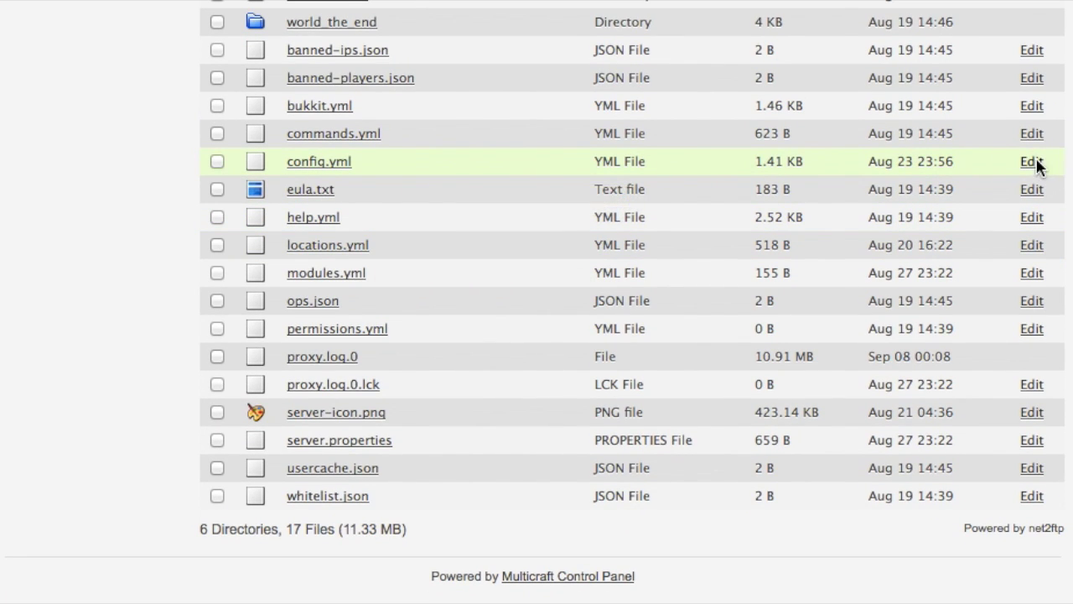
pyautogui.scroll(-3, 353, 170)
# Enlarge the config.yml text box with its bottom-right resize handle.
pyautogui.scroll(2, 352, 170)
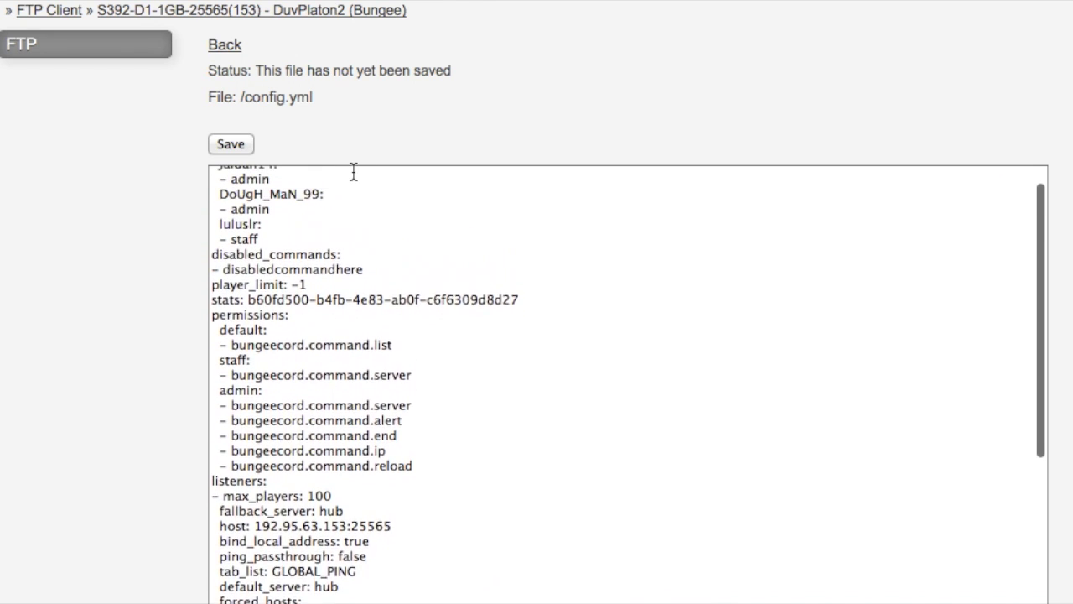
pyautogui.scroll(2, 352, 170)
pyautogui.scroll(-3, 113, 172)
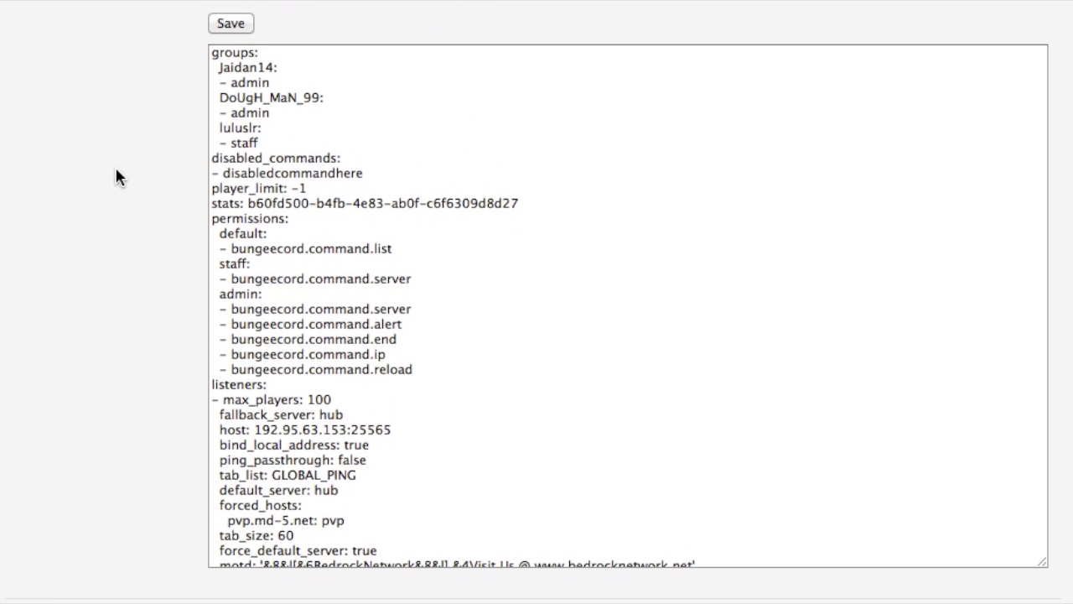
pyautogui.scroll(2, 115, 165)
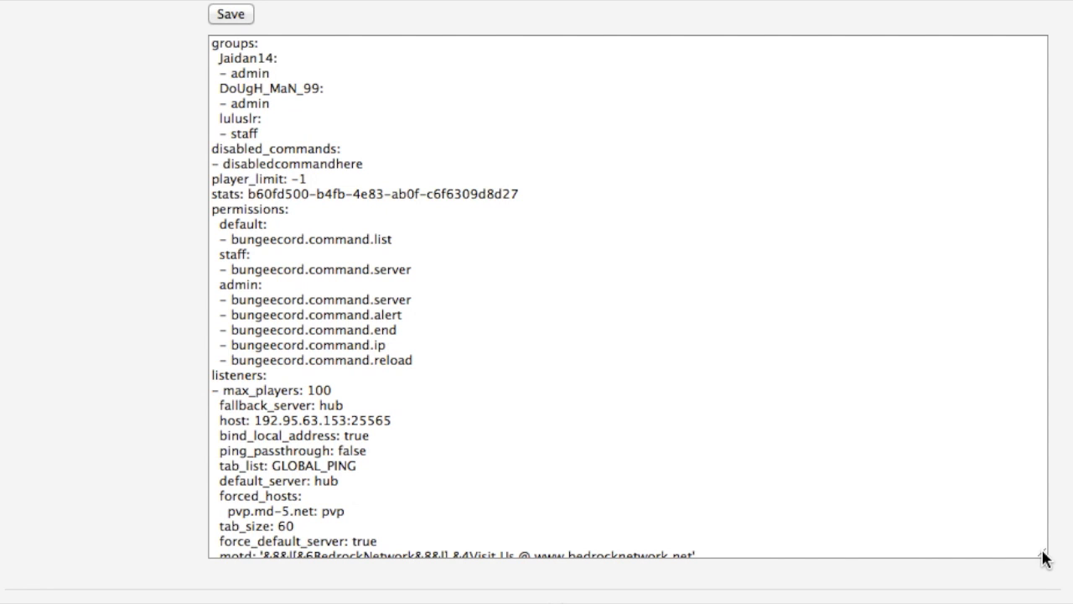
pyautogui.moveTo(1043, 552); pyautogui.dragTo(1052, 592)
pyautogui.scroll(3, 629, 335)
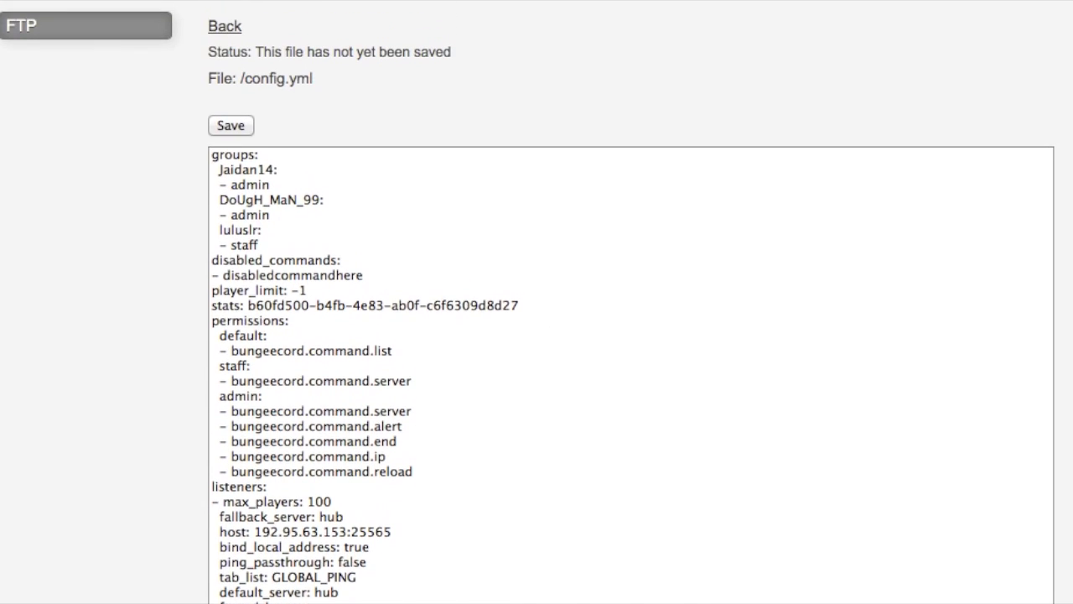
pyautogui.scroll(-3, 629, 336)
pyautogui.scroll(-2, 629, 336)
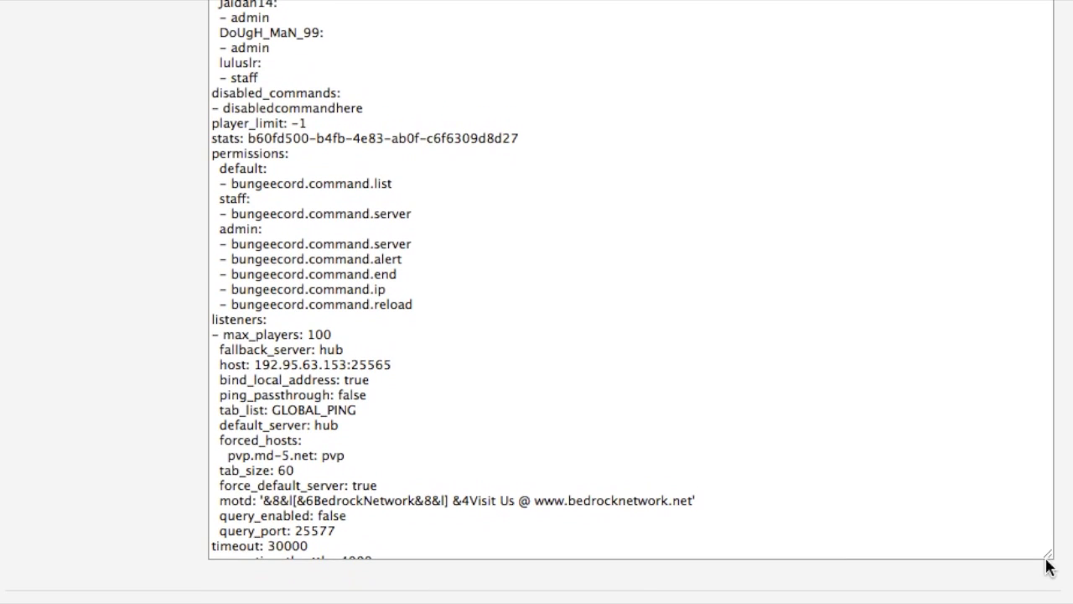
pyautogui.moveTo(1052, 559); pyautogui.dragTo(1067, 598)
# Review config.yml's listener settings and the servers section starting with Hub.
pyautogui.scroll(2, 638, 336)
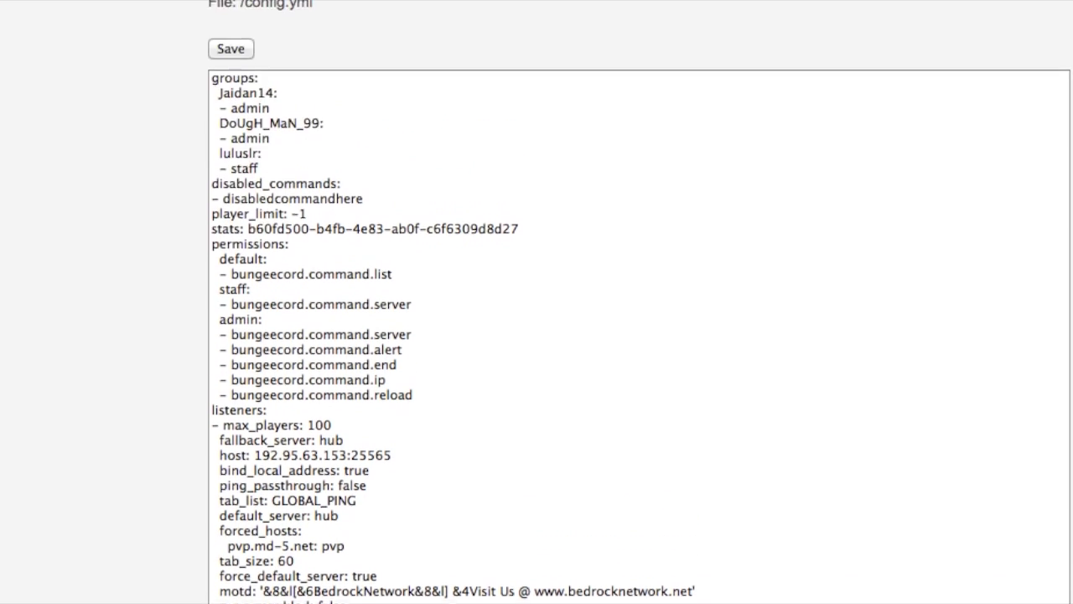
pyautogui.scroll(-4, 638, 335)
pyautogui.scroll(3, 311, 65)
pyautogui.scroll(1, 312, 66)
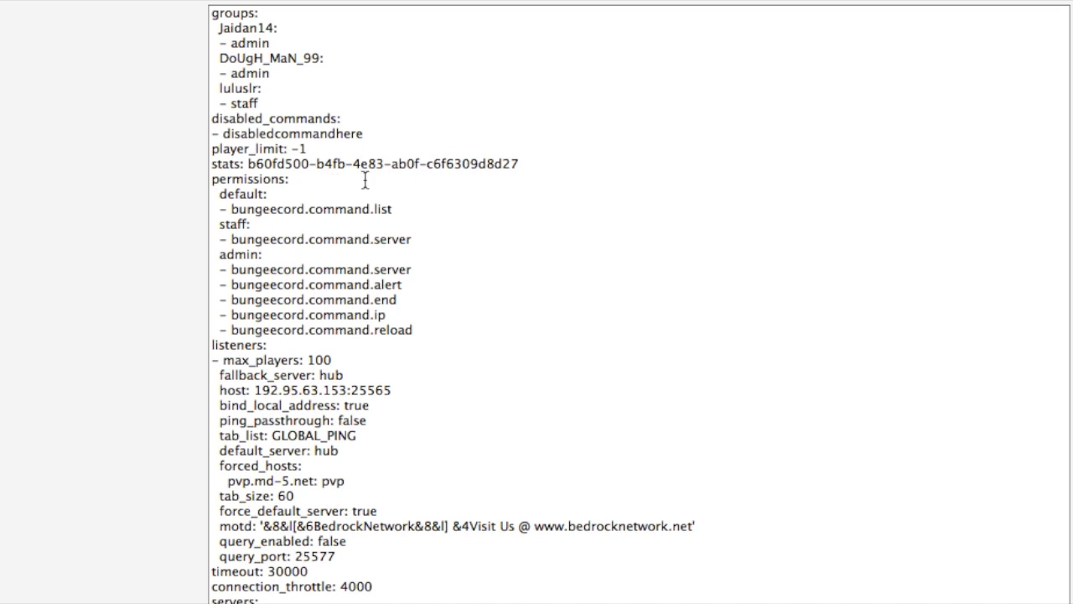
pyautogui.scroll(-2, 353, 220)
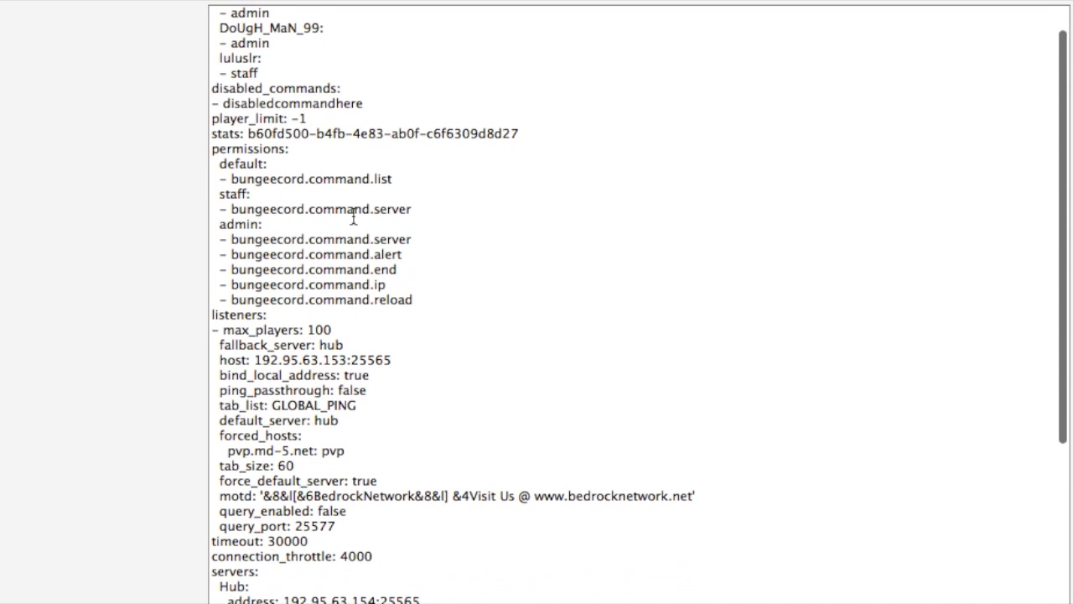
pyautogui.scroll(-4, 353, 220)
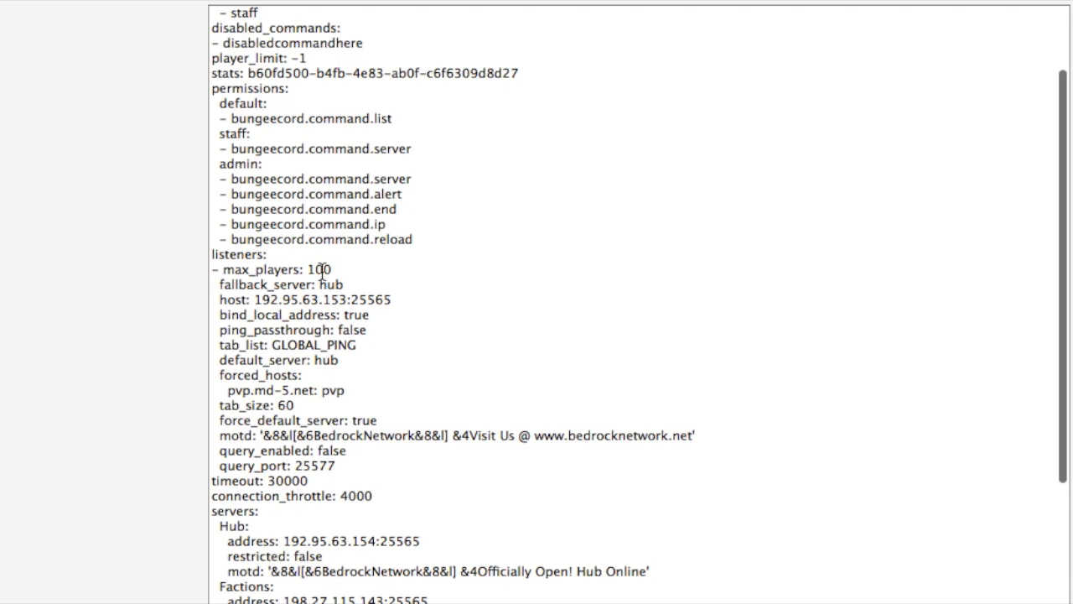
pyautogui.scroll(-3, 260, 295)
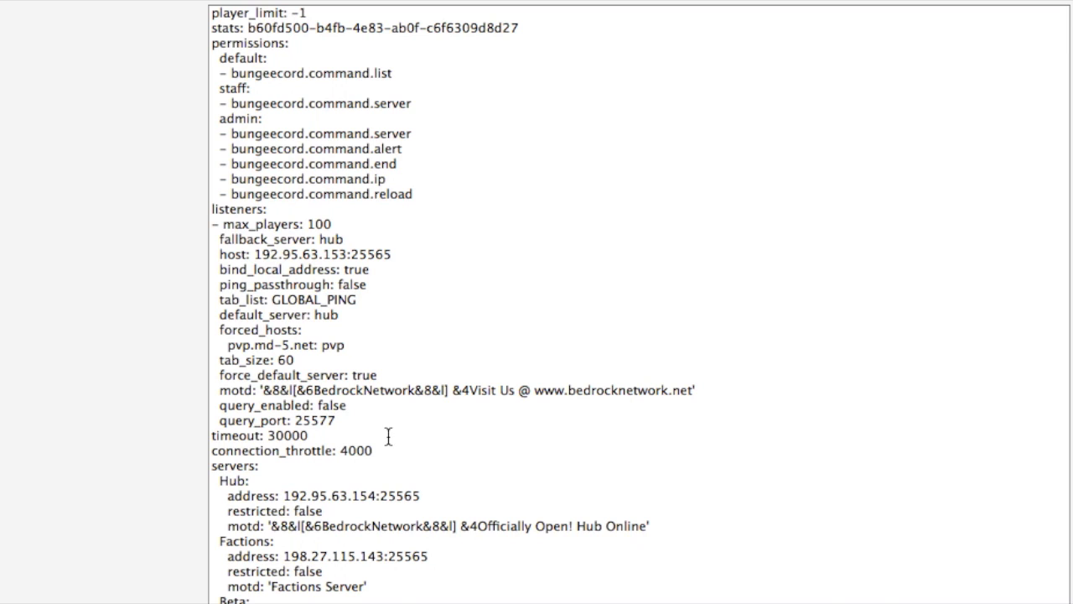
pyautogui.scroll(-1, 385, 432)
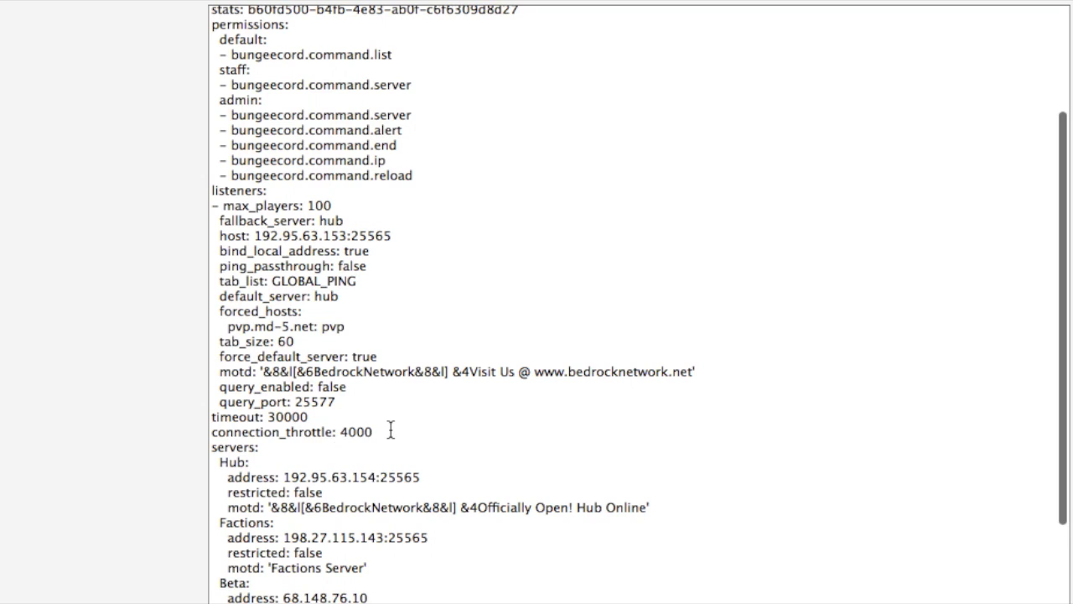
pyautogui.scroll(-2, 374, 438)
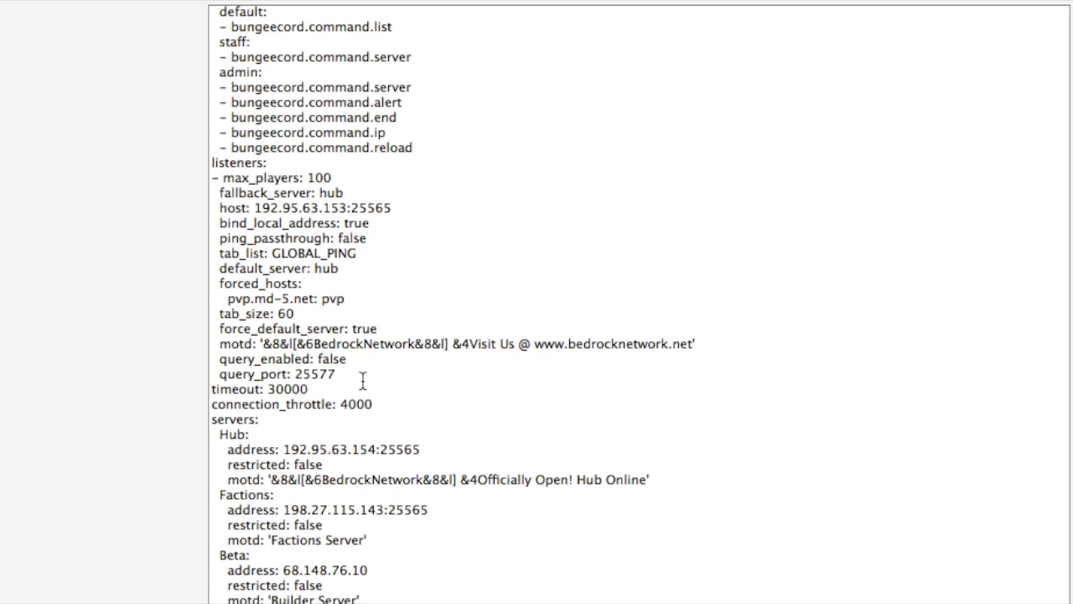
pyautogui.scroll(-2, 363, 379)
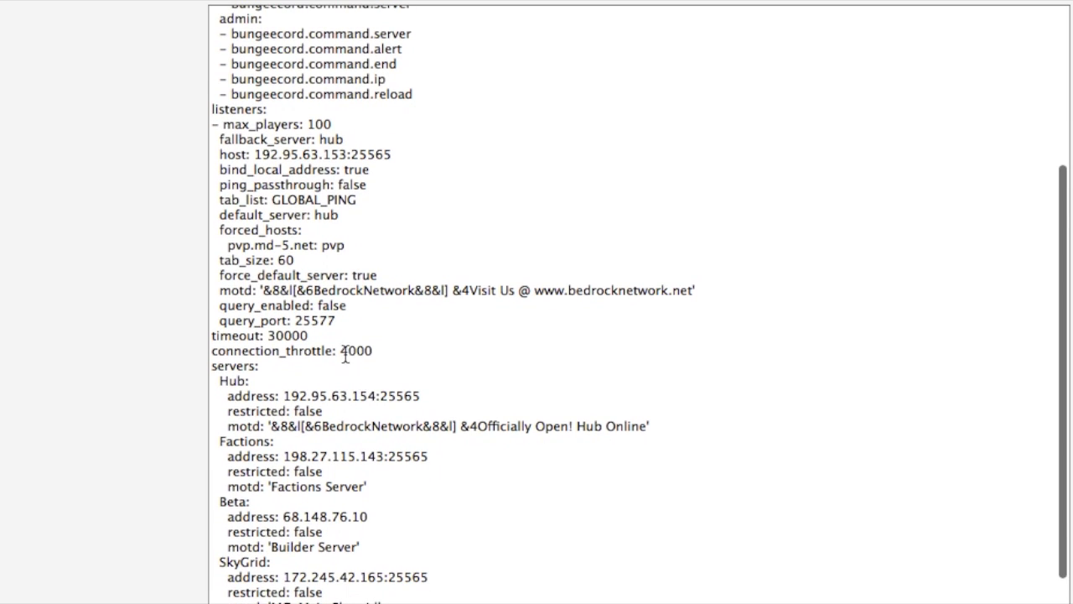
# Review the end of config.yml, then return to the Bungee server's FTP file list.
pyautogui.scroll(-3, 344, 340)
pyautogui.scroll(-2, 342, 338)
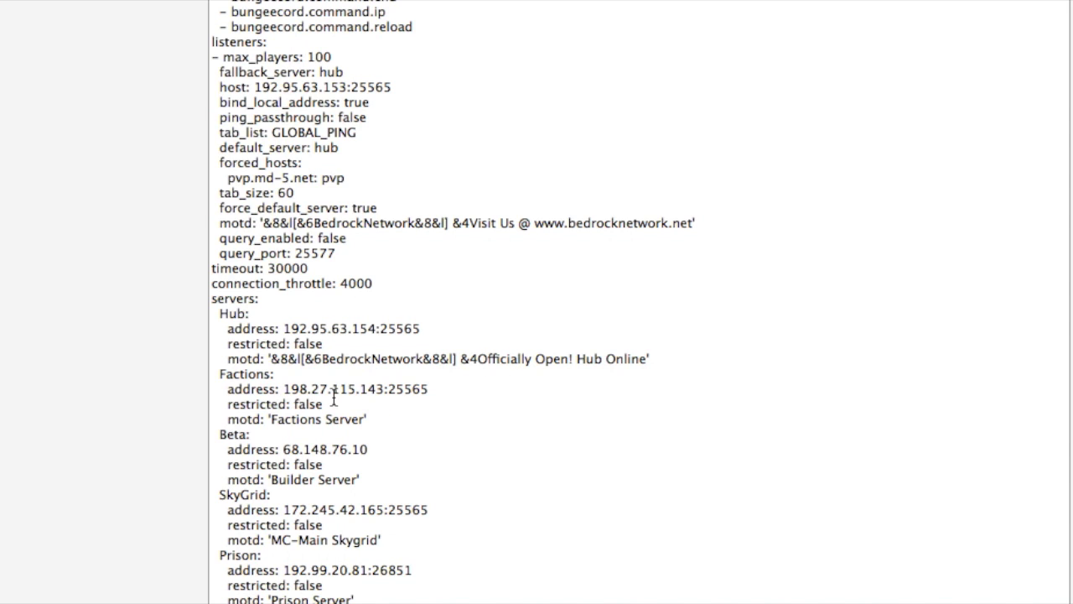
pyautogui.scroll(-3, 335, 395)
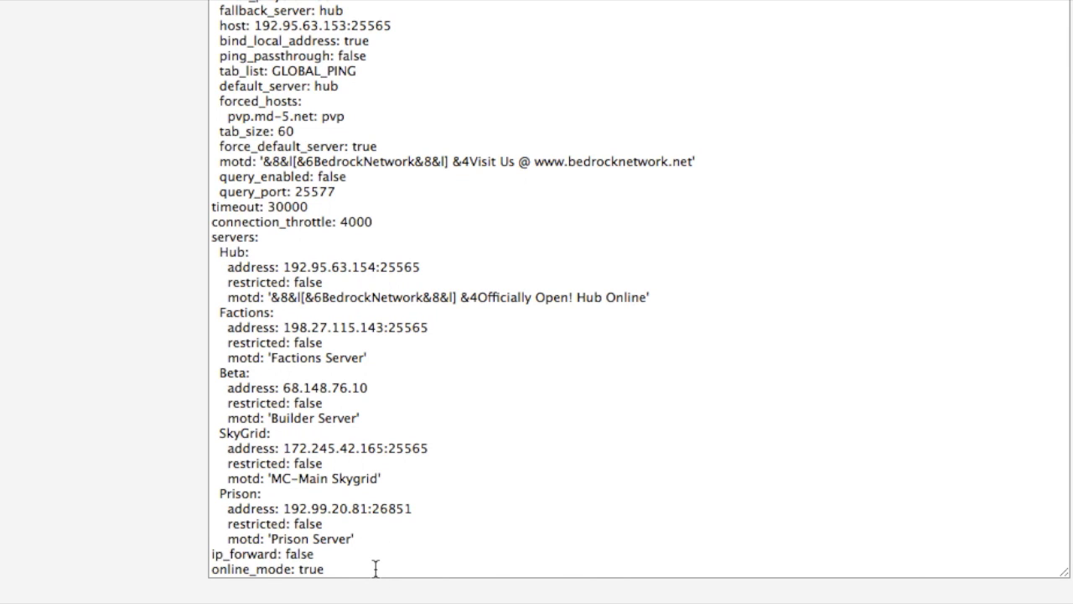
pyautogui.scroll(-2, 376, 569)
pyautogui.scroll(2, 376, 575)
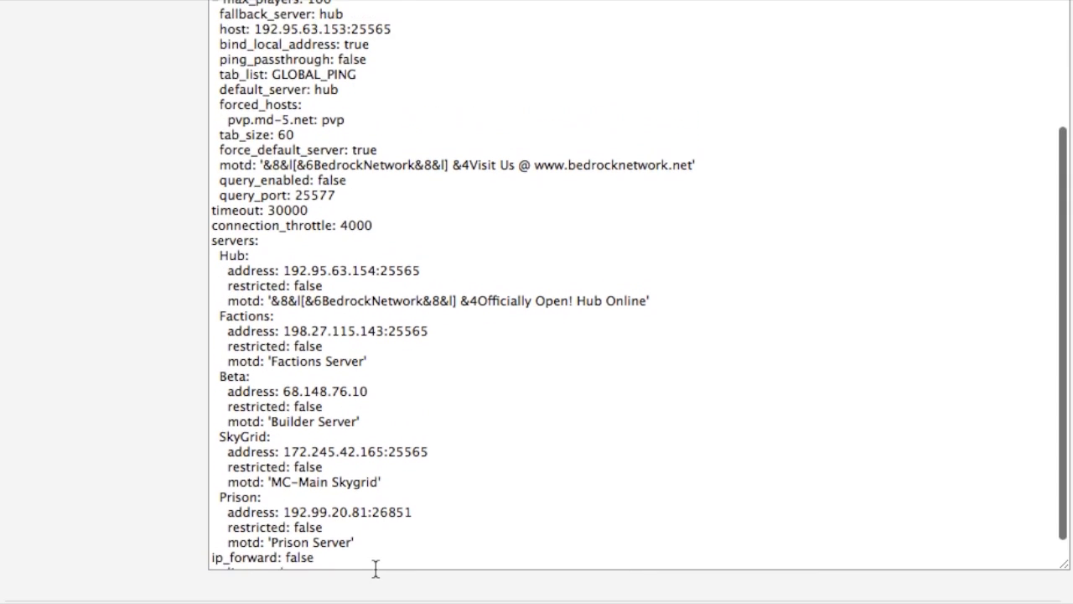
pyautogui.scroll(5, 376, 569)
pyautogui.scroll(3, 376, 553)
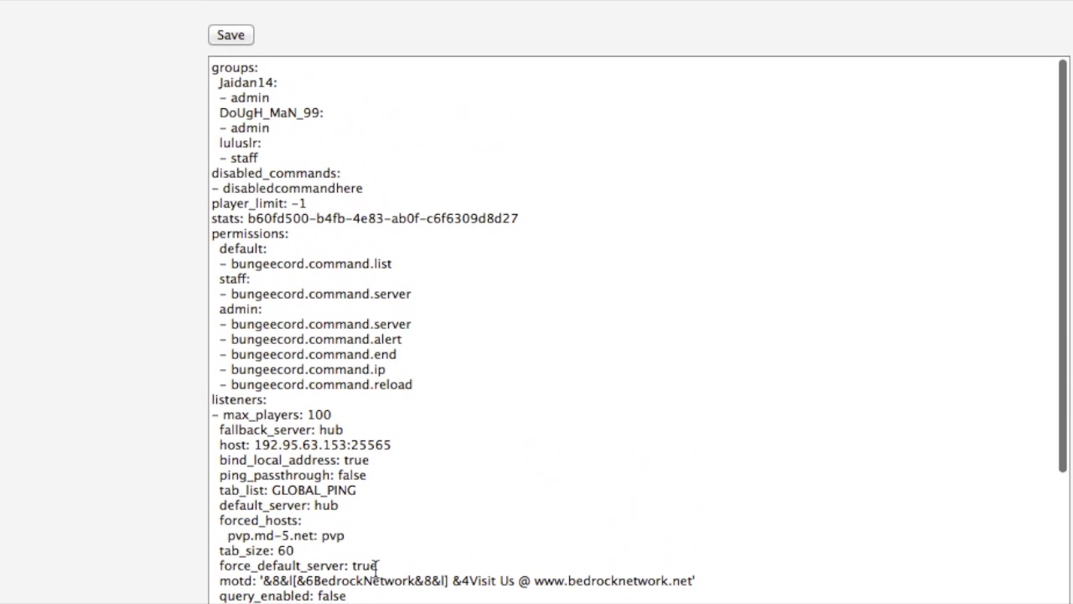
pyautogui.scroll(3, 367, 466)
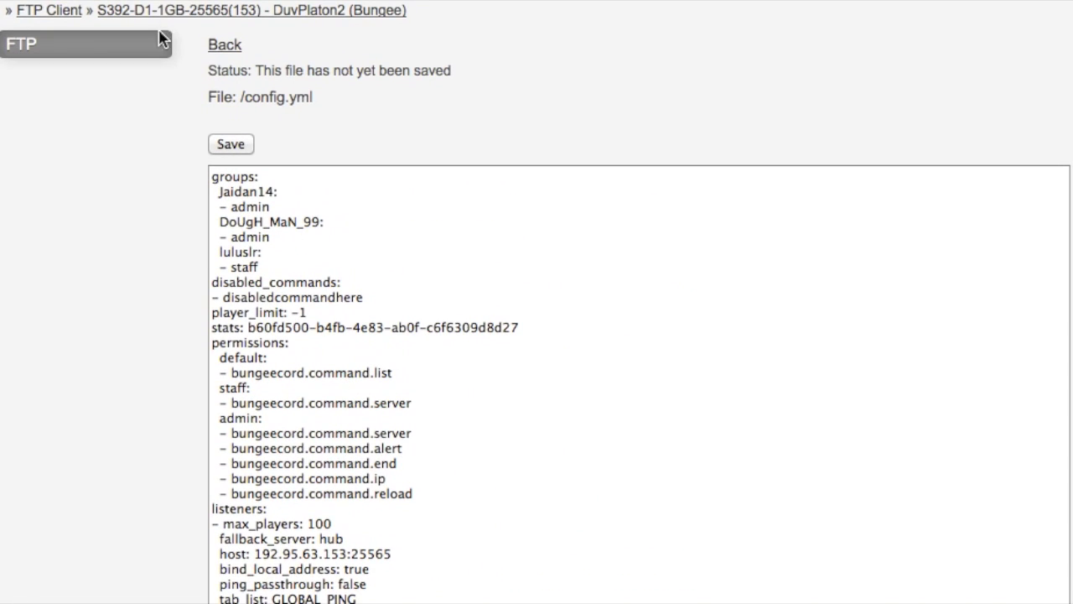
pyautogui.click(235, 52)
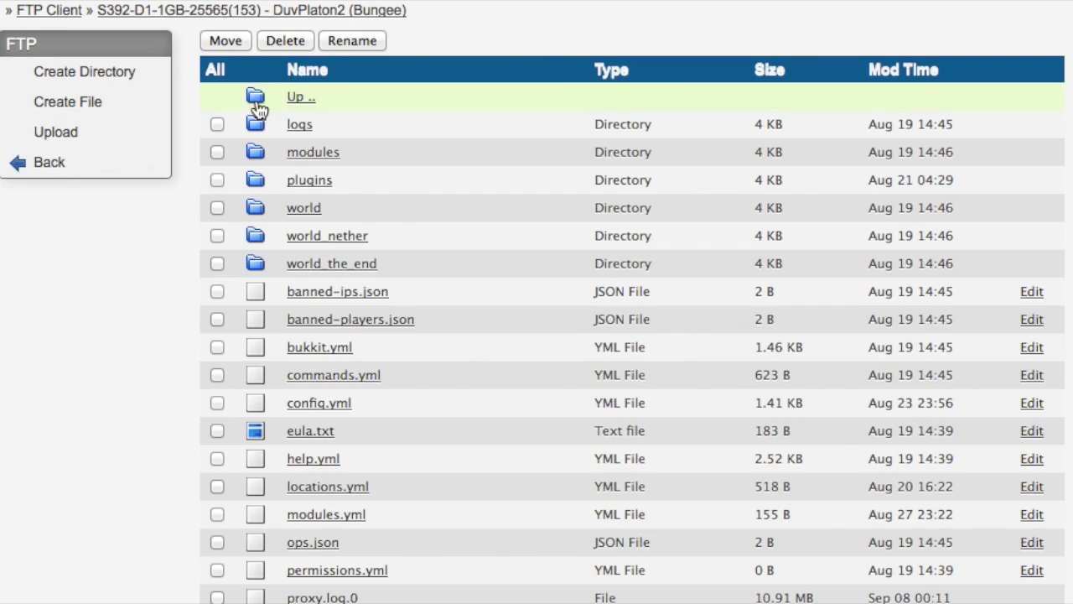
# Check the Bungee server.properties: online-mode false, port 25565.
pyautogui.scroll(-3, 323, 230)
pyautogui.scroll(-3, 319, 226)
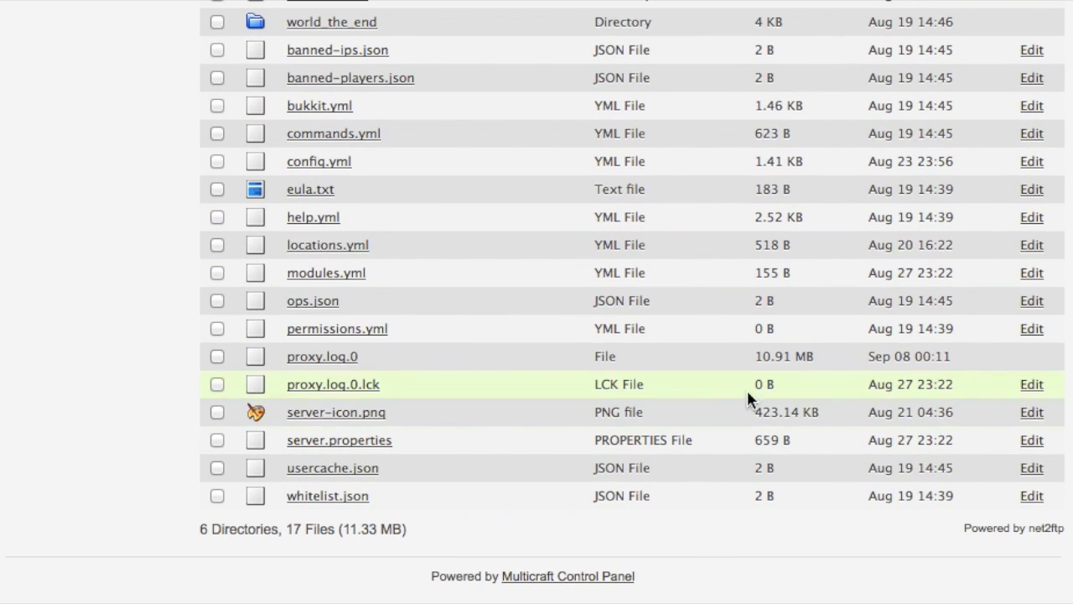
pyautogui.click(1032, 440)
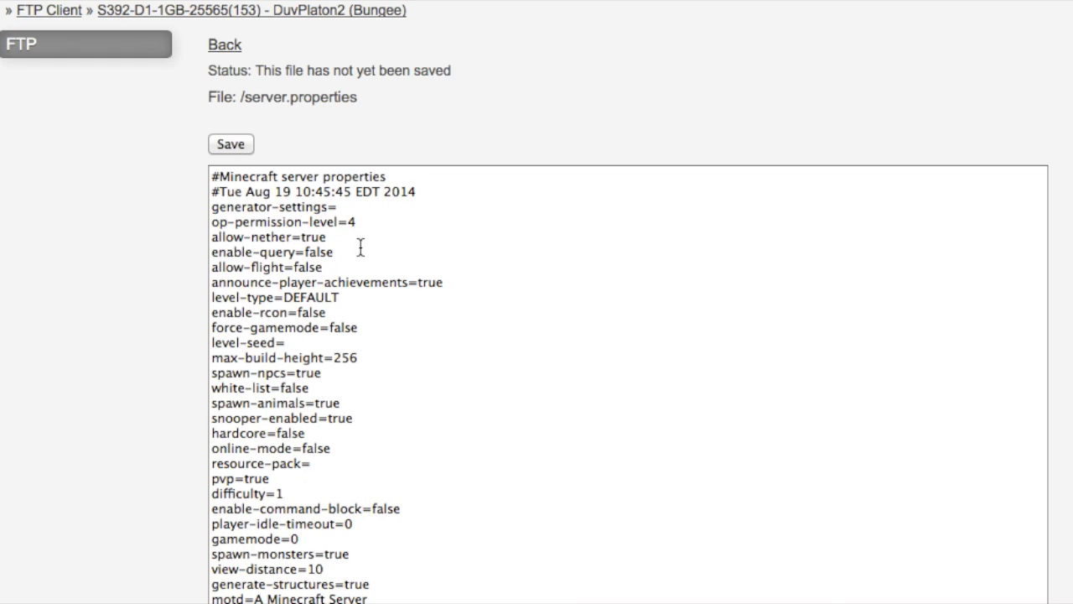
pyautogui.scroll(-3, 320, 243)
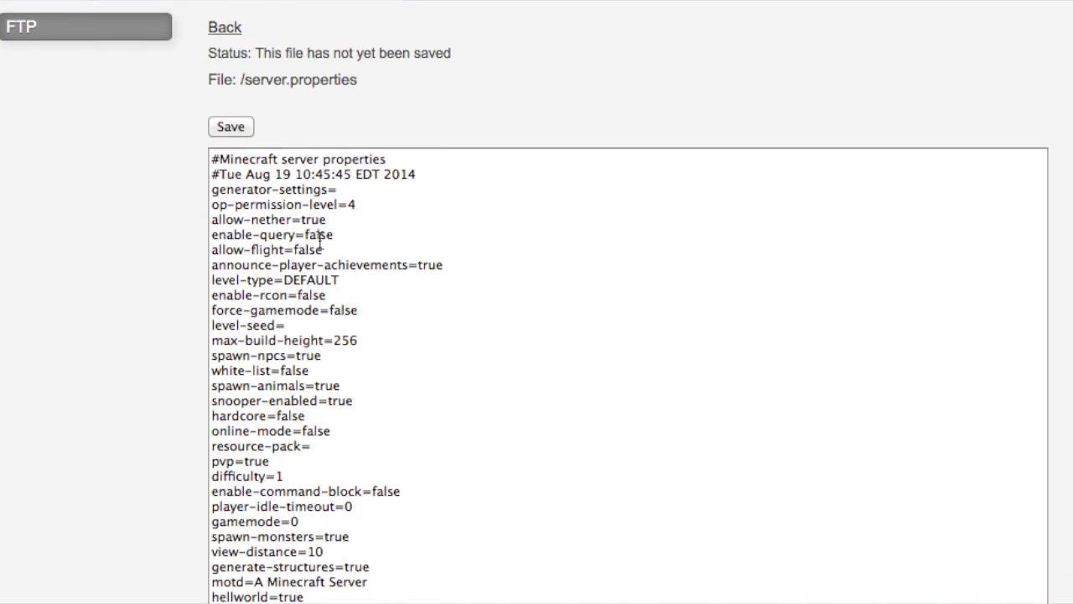
pyautogui.scroll(-1, 330, 274)
pyautogui.scroll(-2, 331, 274)
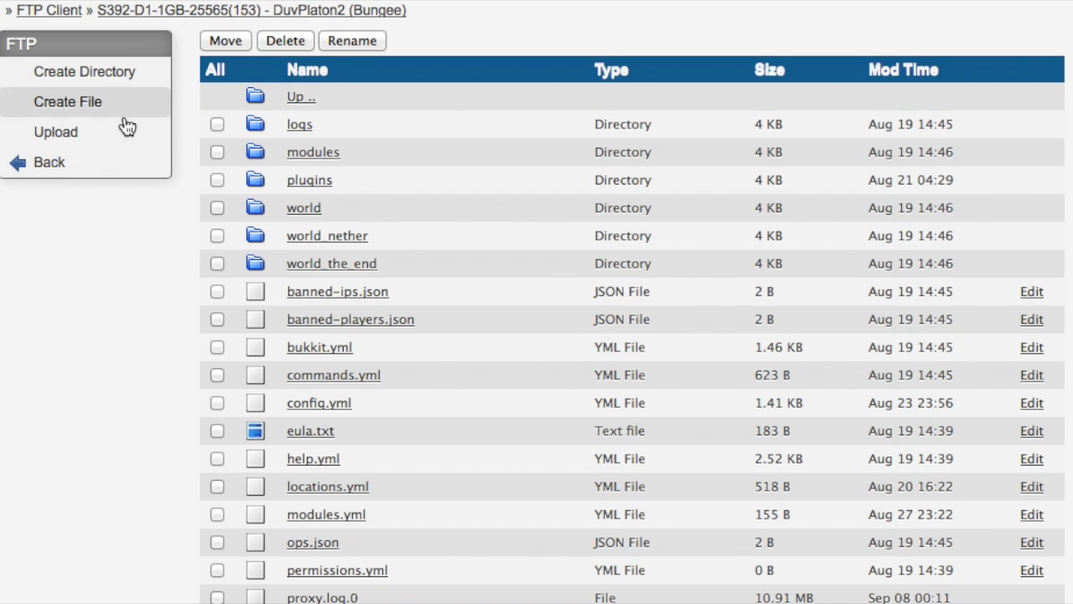
# Switch the FTP browser to the S393 (Bedrock - Hub) server and log in.
pyautogui.click(119, 164)
pyautogui.click(641, 113)
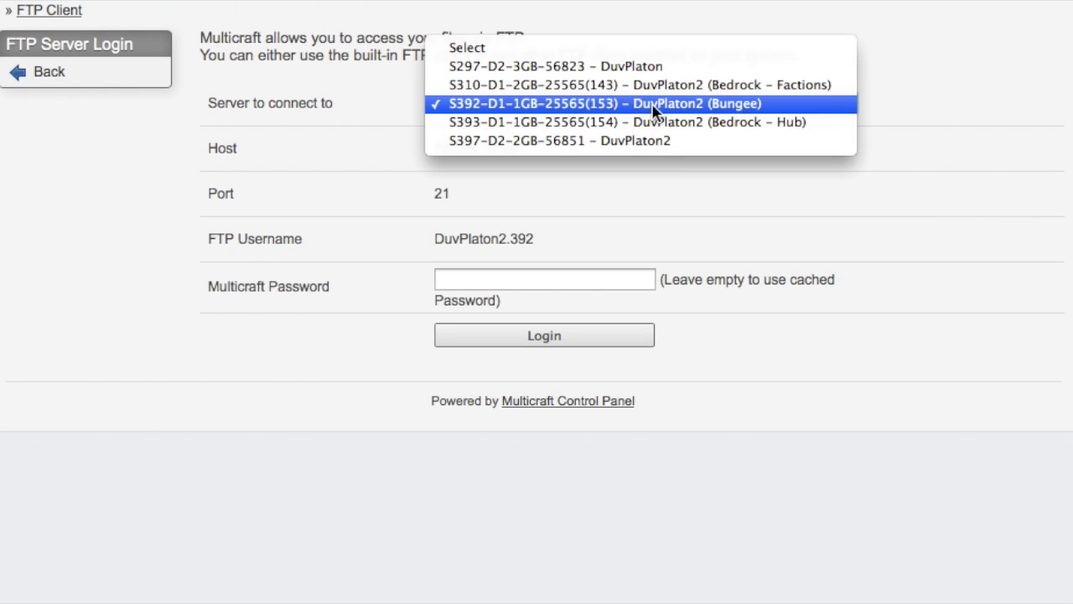
pyautogui.click(661, 103)
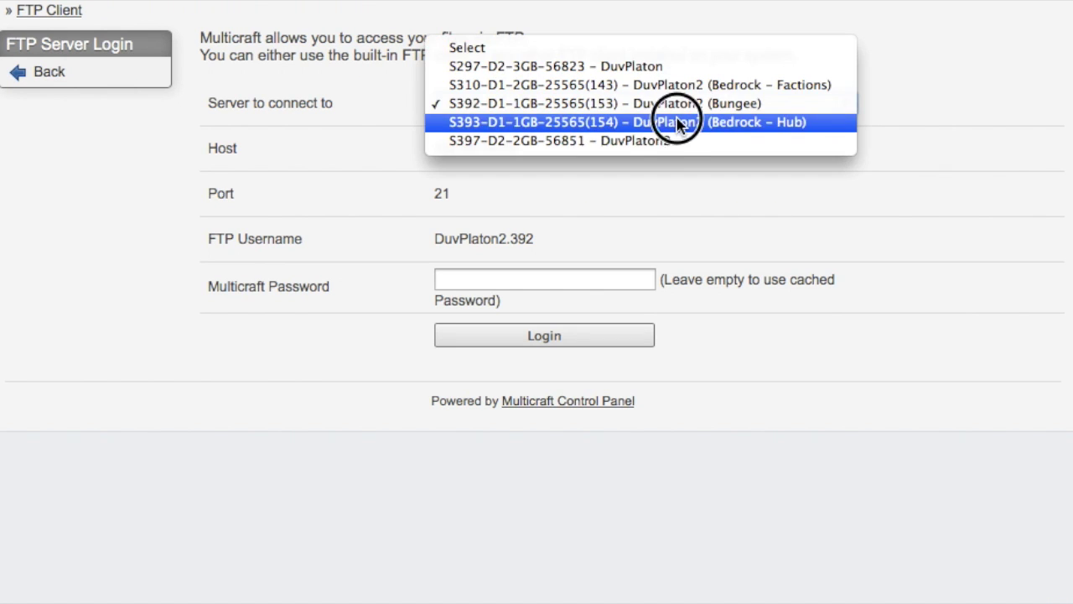
pyautogui.click(678, 122)
pyautogui.click(596, 340)
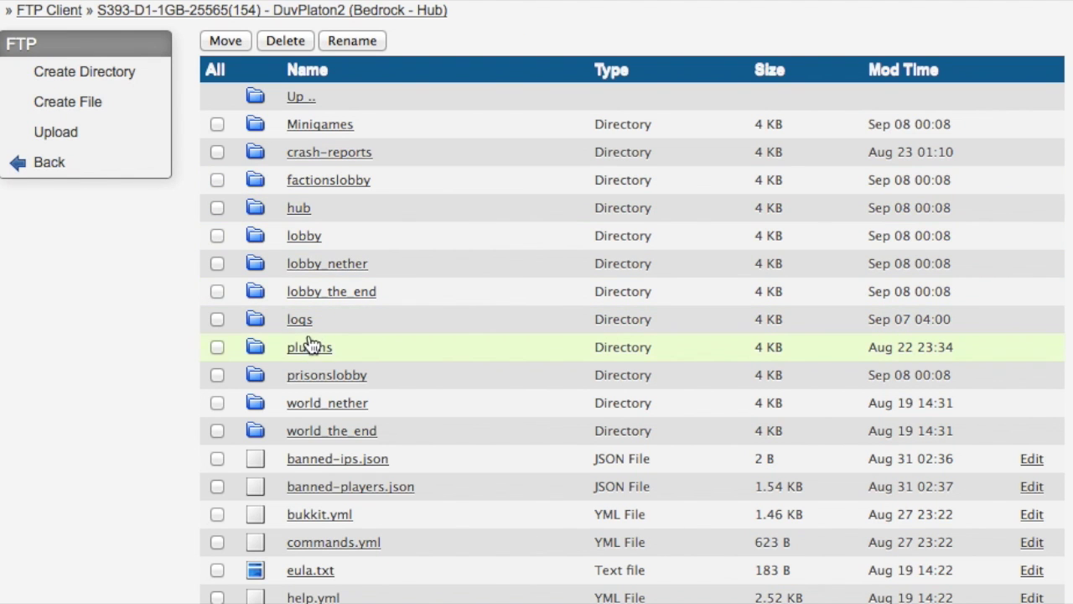
# Review the Hub server.properties (level lobby, online-mode false) and return to the file list.
pyautogui.scroll(-3, 368, 395)
pyautogui.scroll(-4, 368, 394)
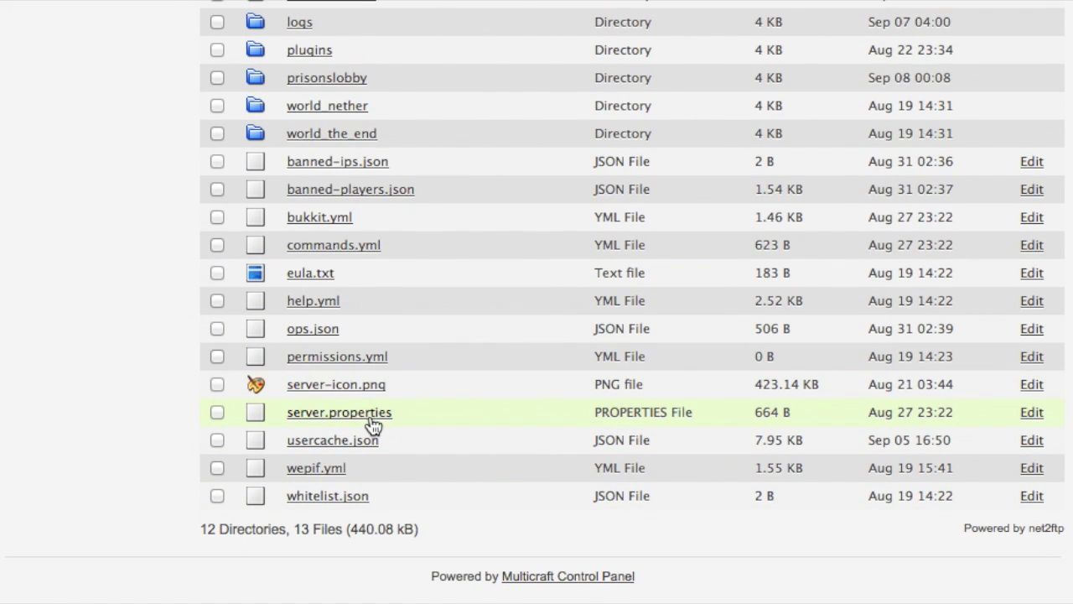
pyautogui.click(1032, 412)
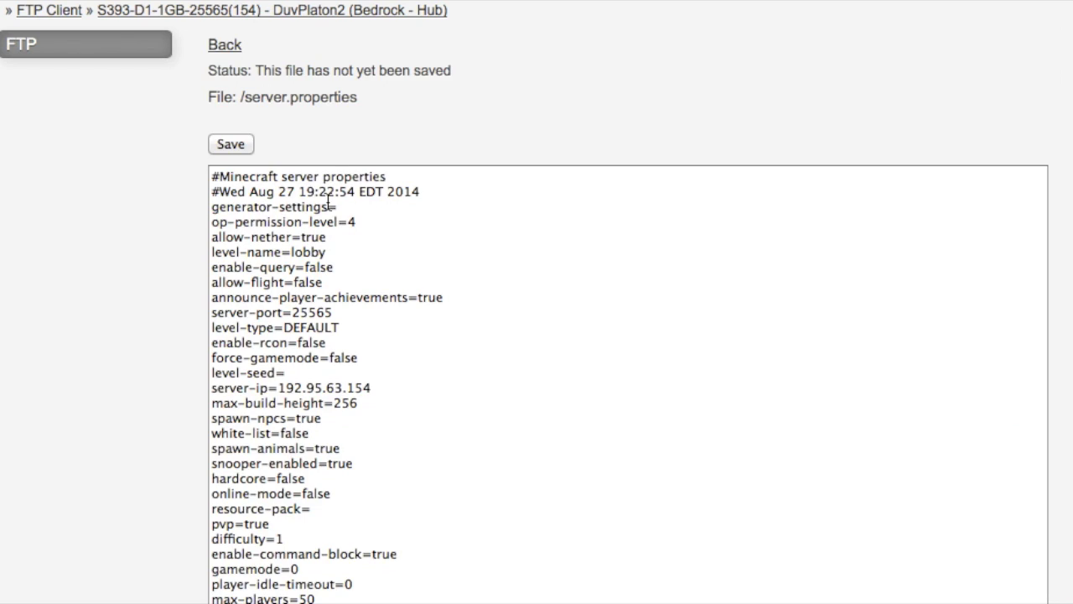
pyautogui.scroll(-2, 405, 251)
pyautogui.scroll(3, 340, 201)
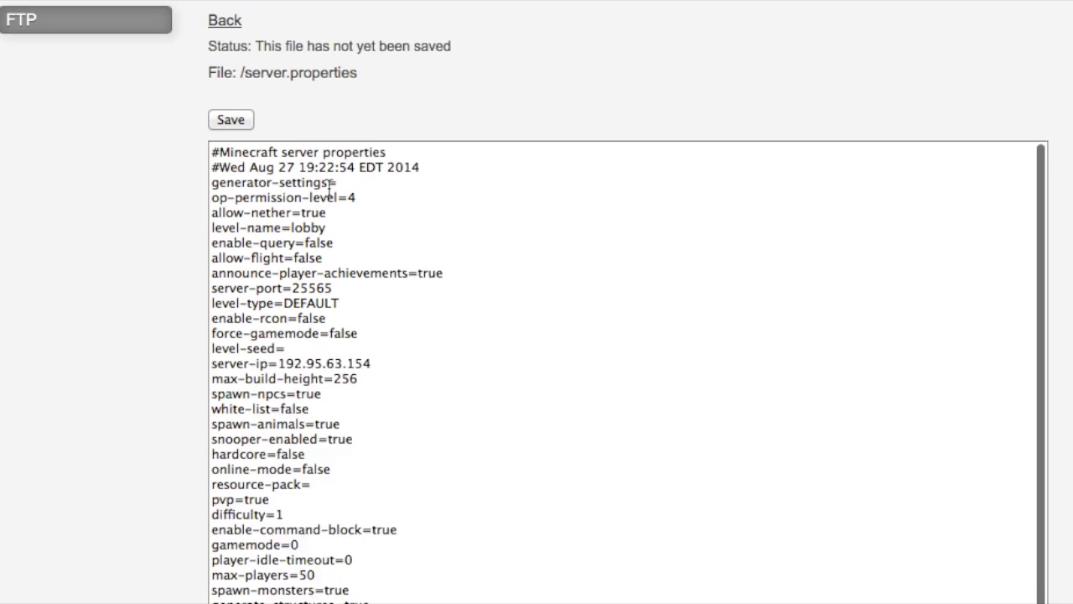
pyautogui.click(237, 50)
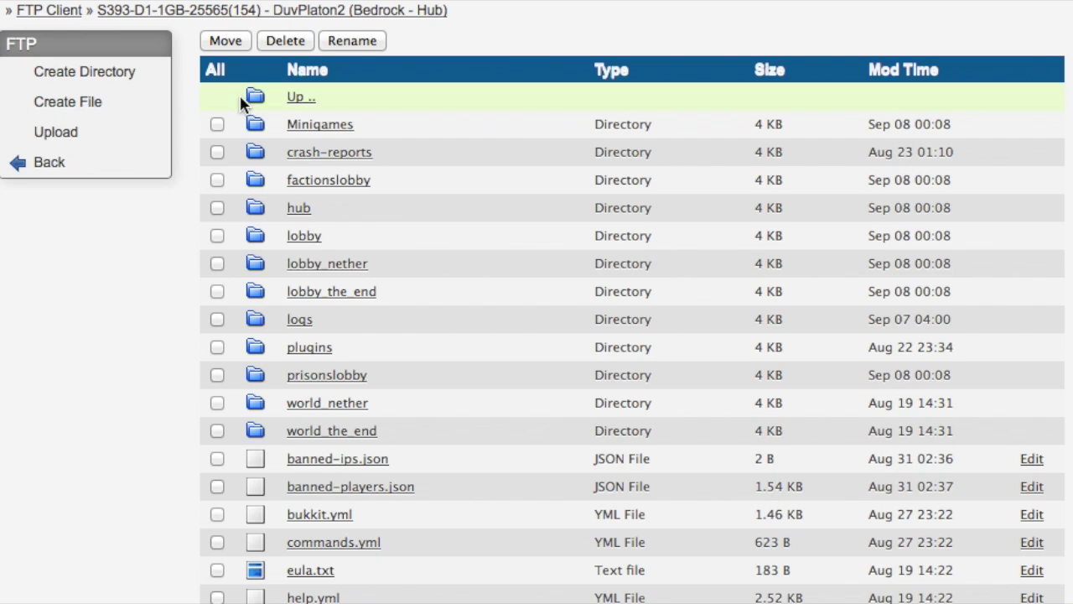
# Open the Hub server's plugins/OnlyProxyJoin folder containing config.yml.
pyautogui.click(311, 349)
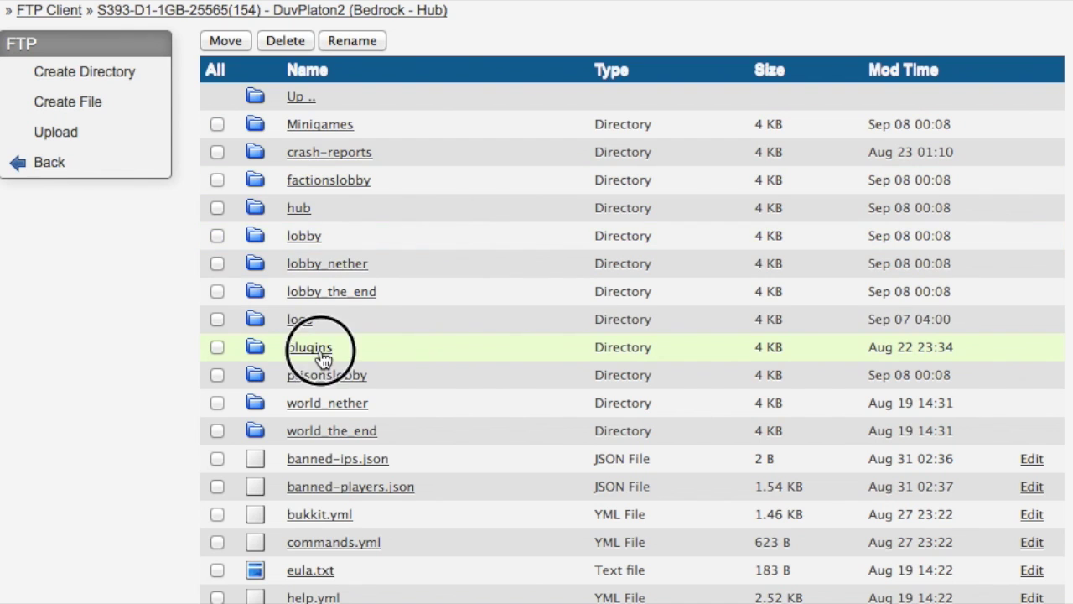
pyautogui.scroll(-4, 360, 351)
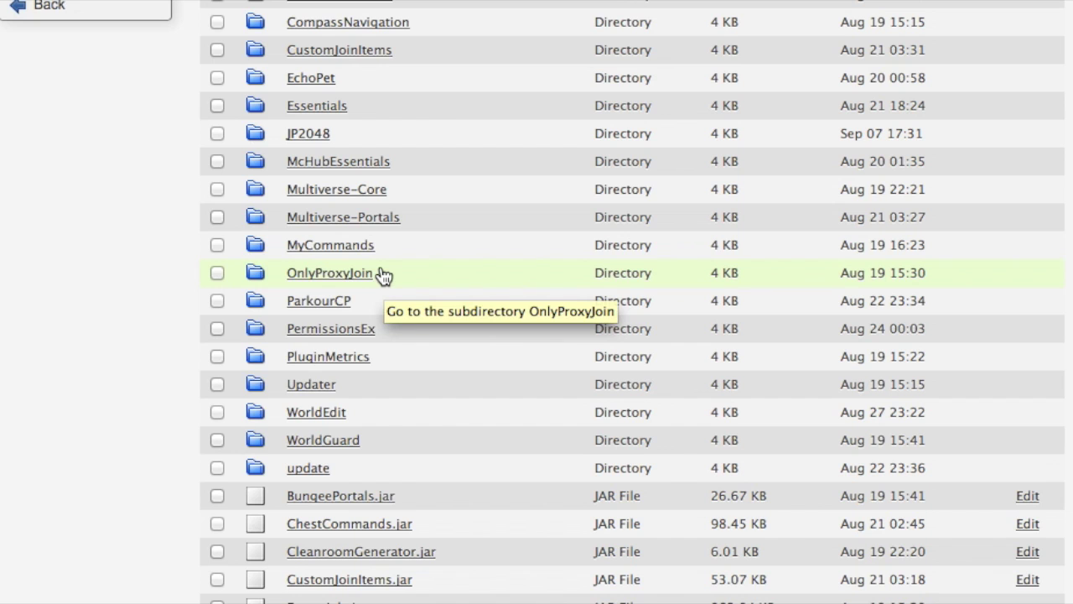
pyautogui.click(360, 272)
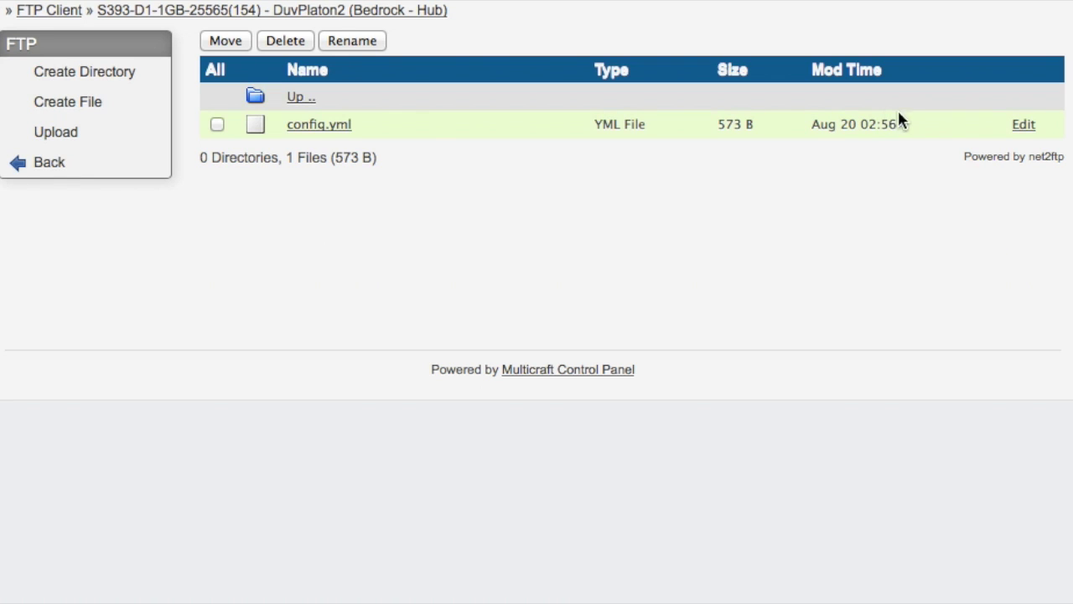
pyautogui.click(1025, 126)
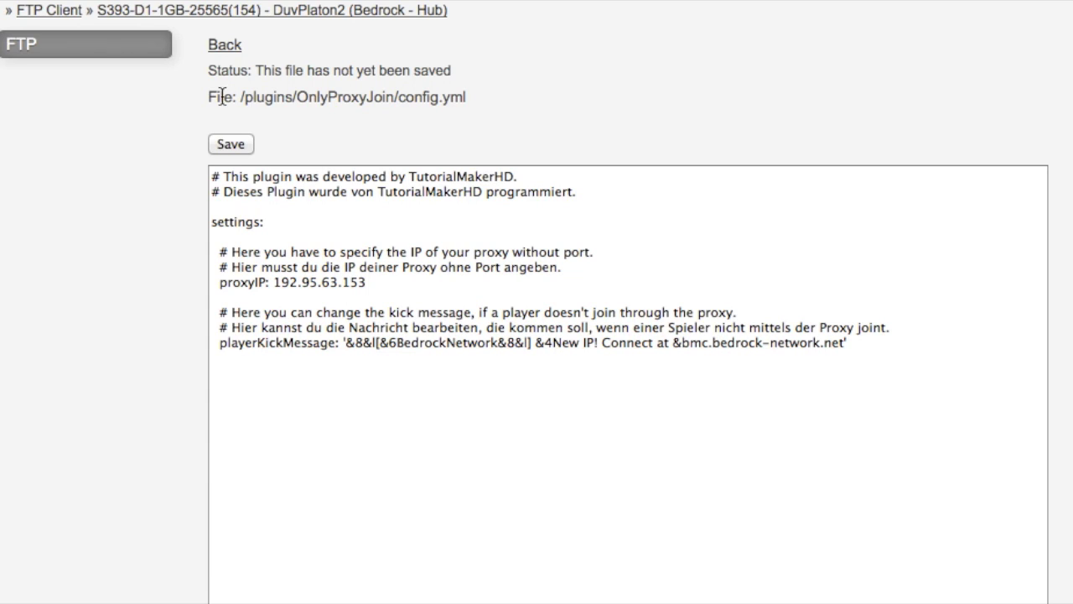
pyautogui.click(233, 47)
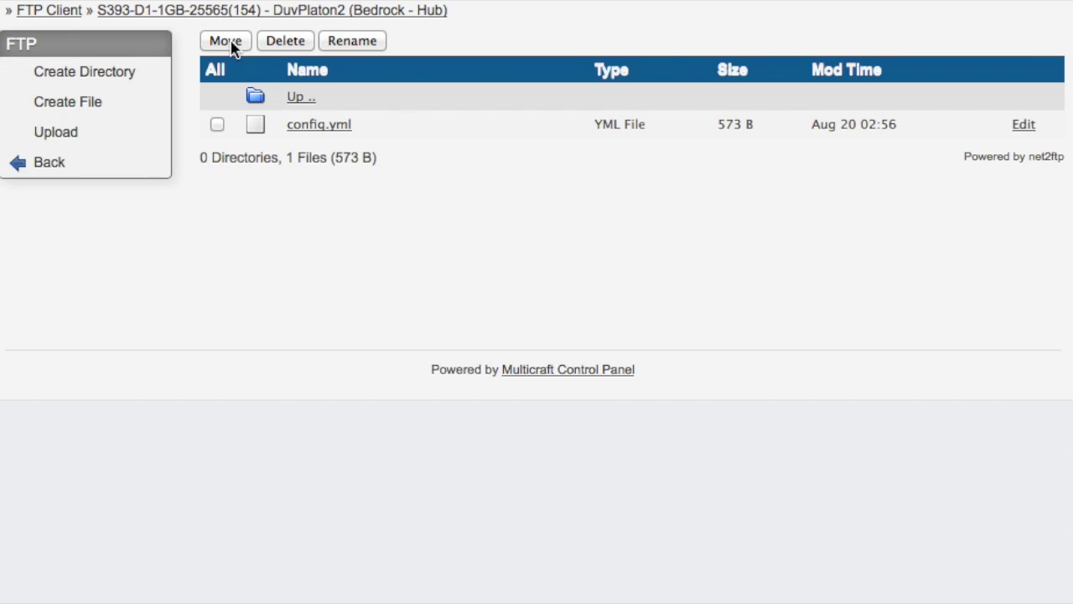
# Switch the FTP browser to the S297-D2-3GB-56823 server and view its root files.
pyautogui.click(299, 97)
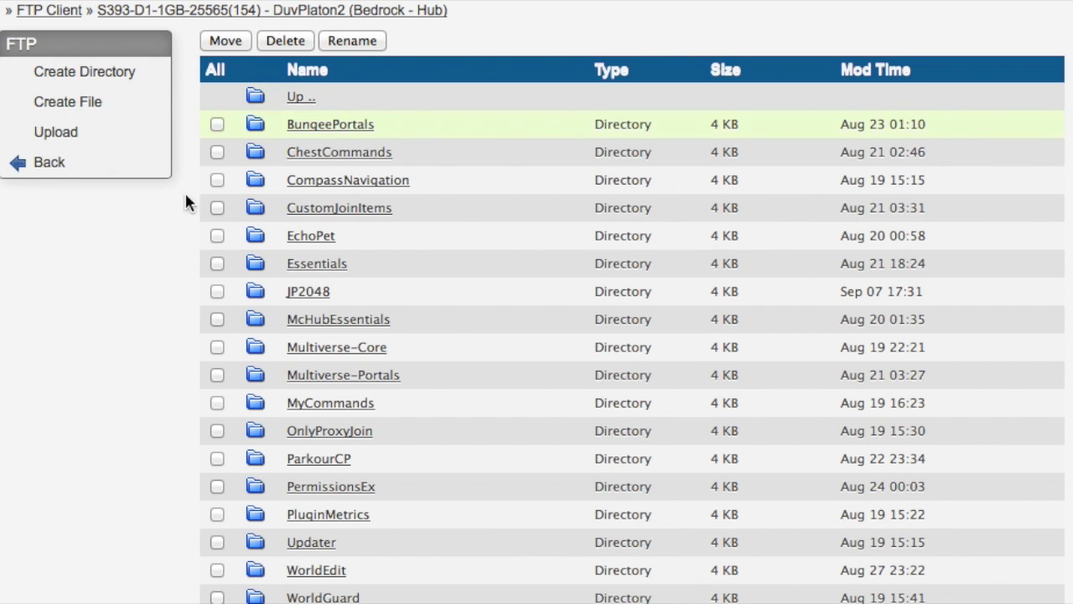
pyautogui.click(121, 166)
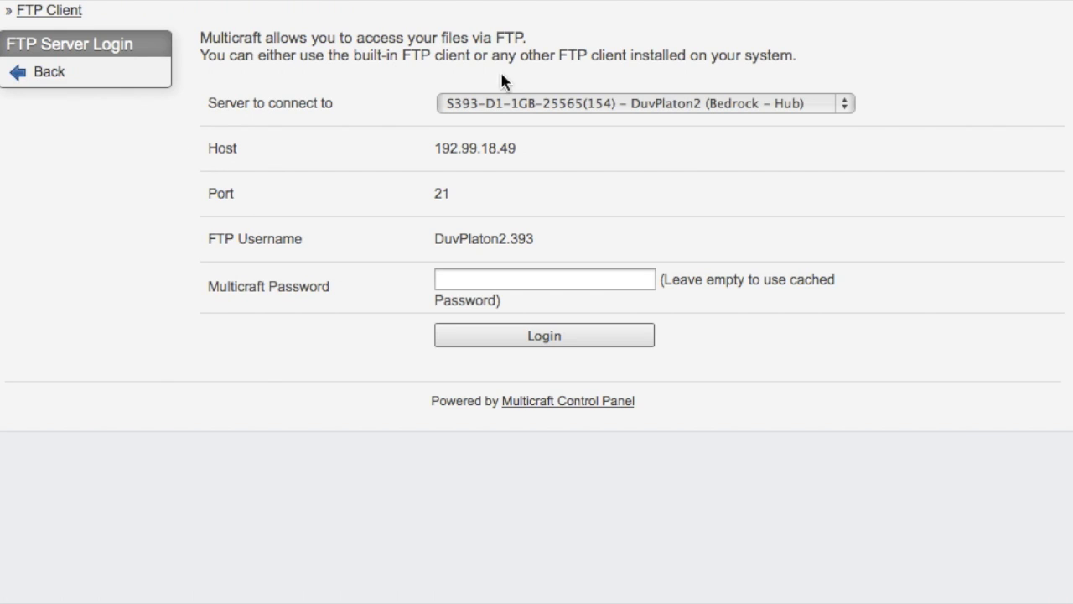
pyautogui.click(543, 102)
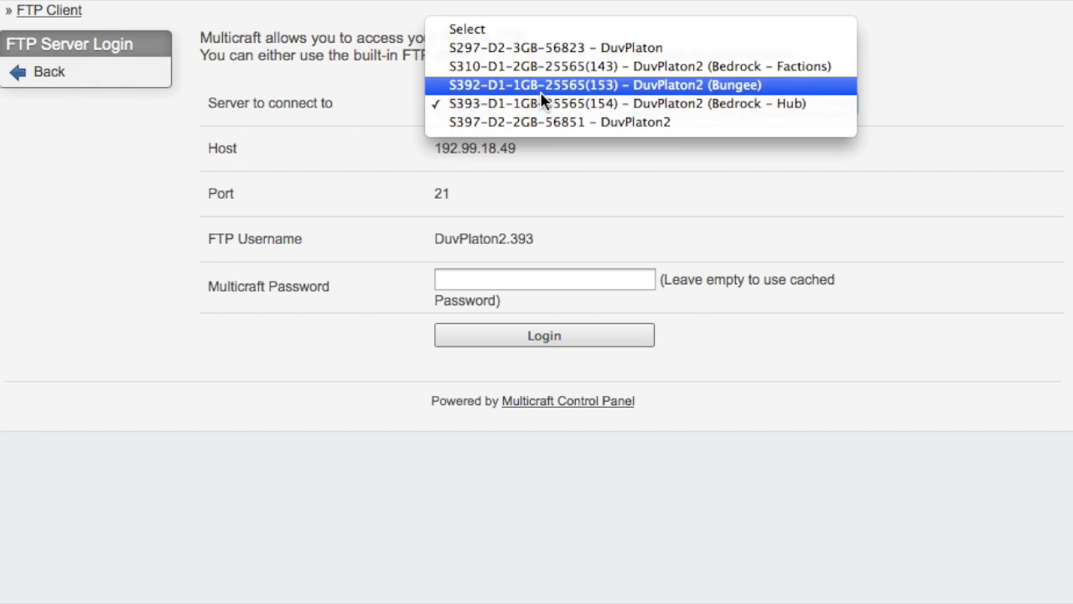
pyautogui.click(544, 47)
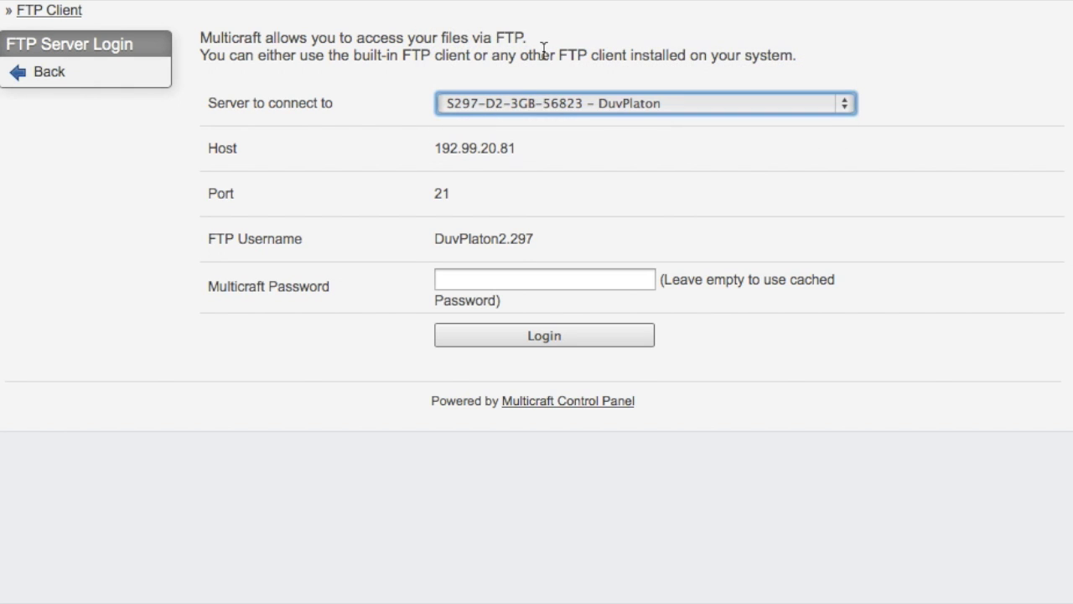
pyautogui.click(489, 341)
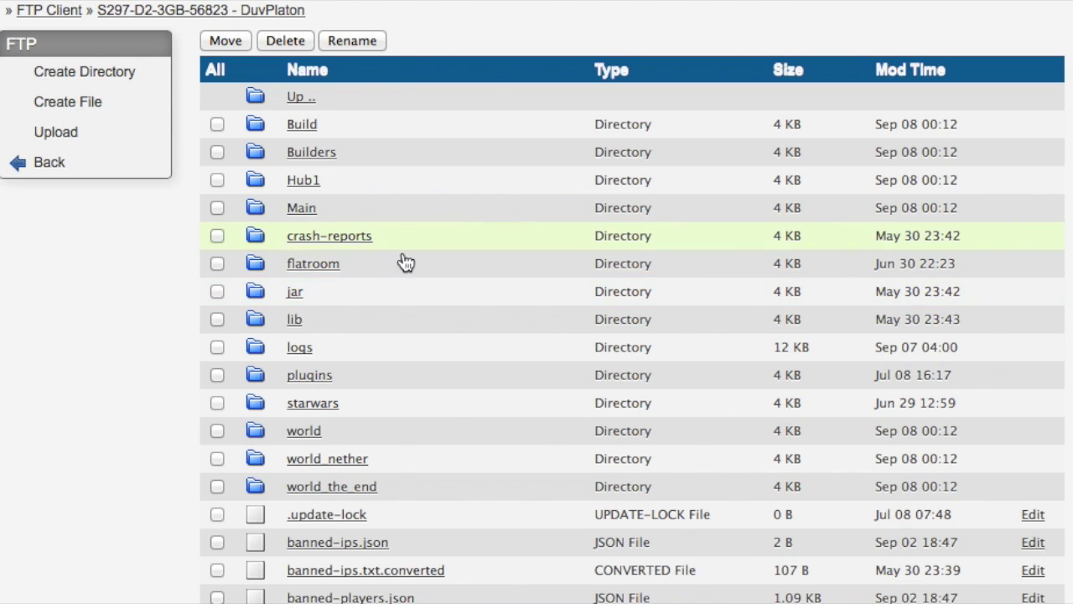
pyautogui.scroll(-2, 450, 324)
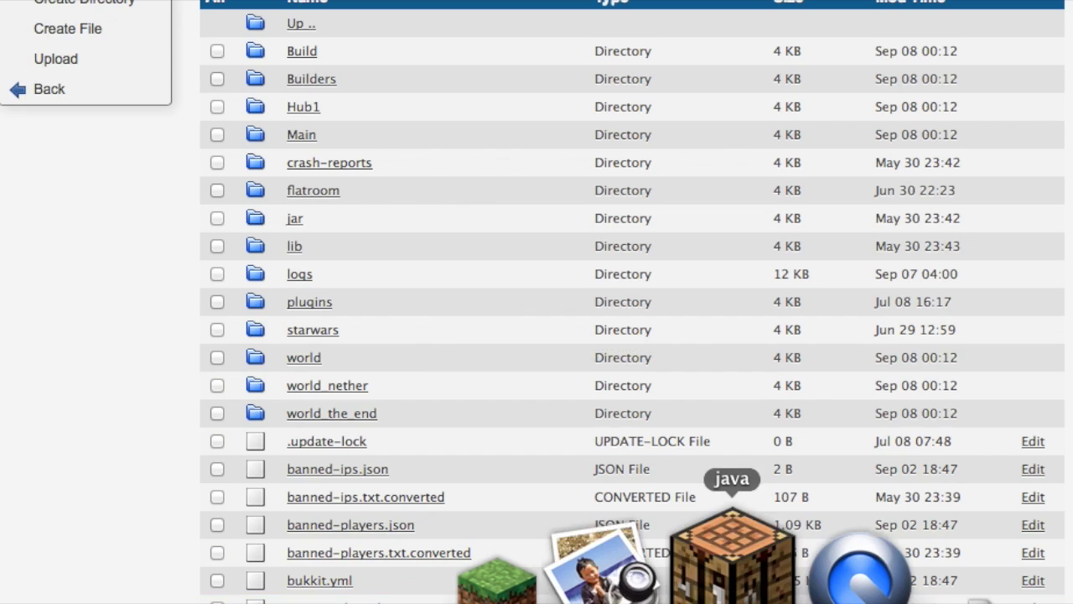
pyautogui.click(719, 571)
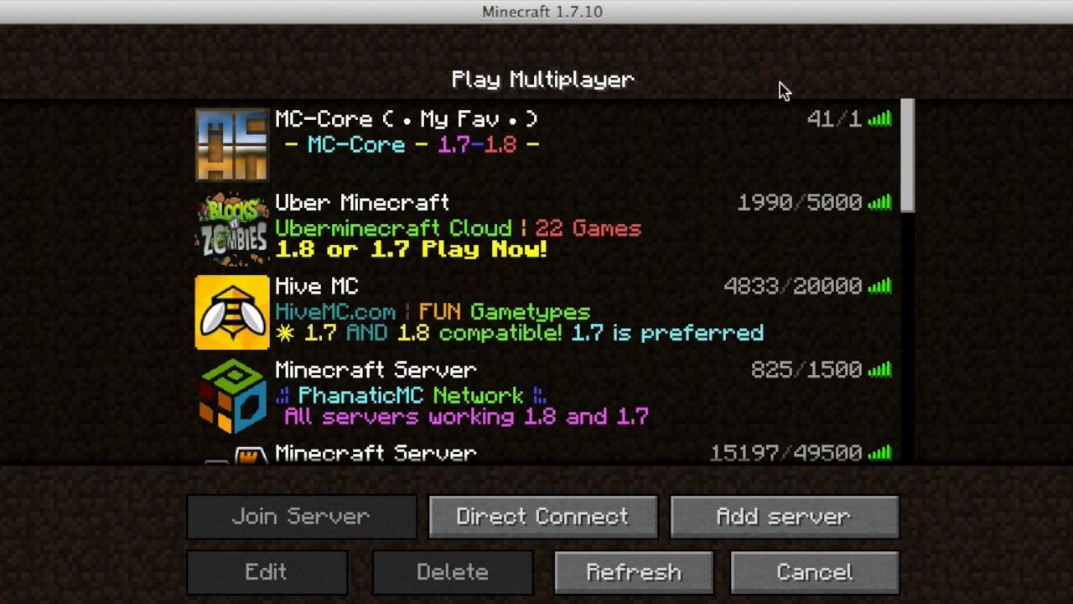
# Join the Bedrock server from Minecraft's multiplayer list, retrying after the refused connection.
pyautogui.scroll(-5, 476, 190)
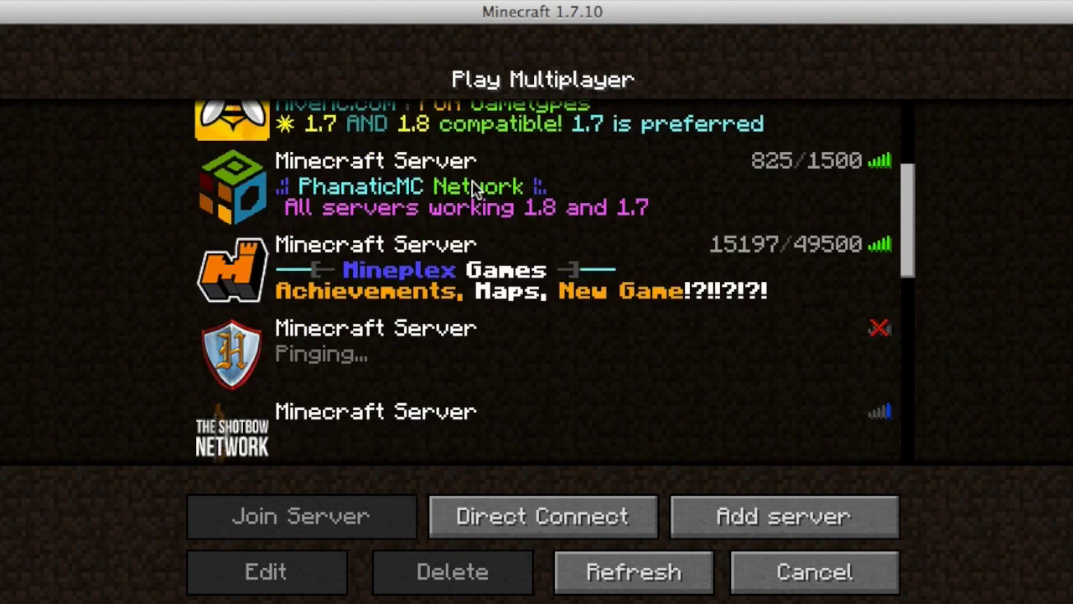
pyautogui.scroll(-5, 472, 192)
pyautogui.scroll(-2, 465, 227)
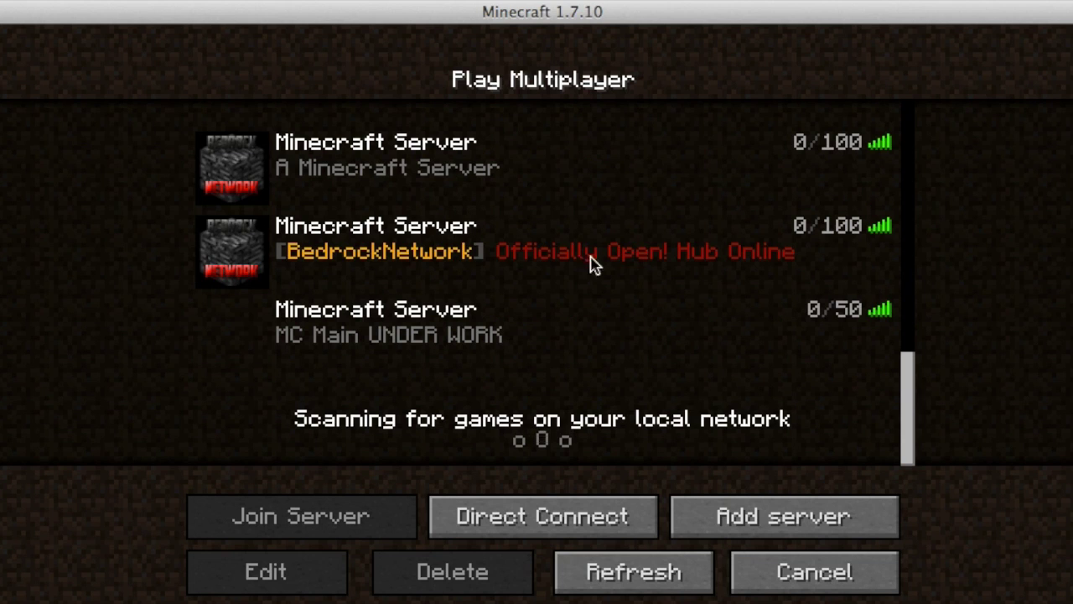
pyautogui.click(372, 172)
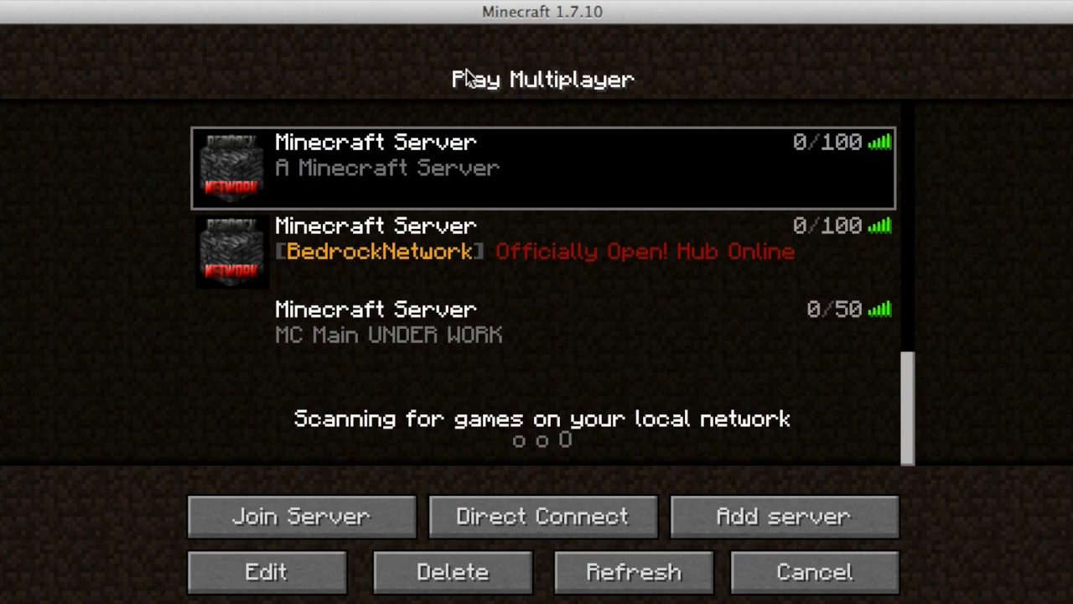
pyautogui.doubleClick(405, 168)
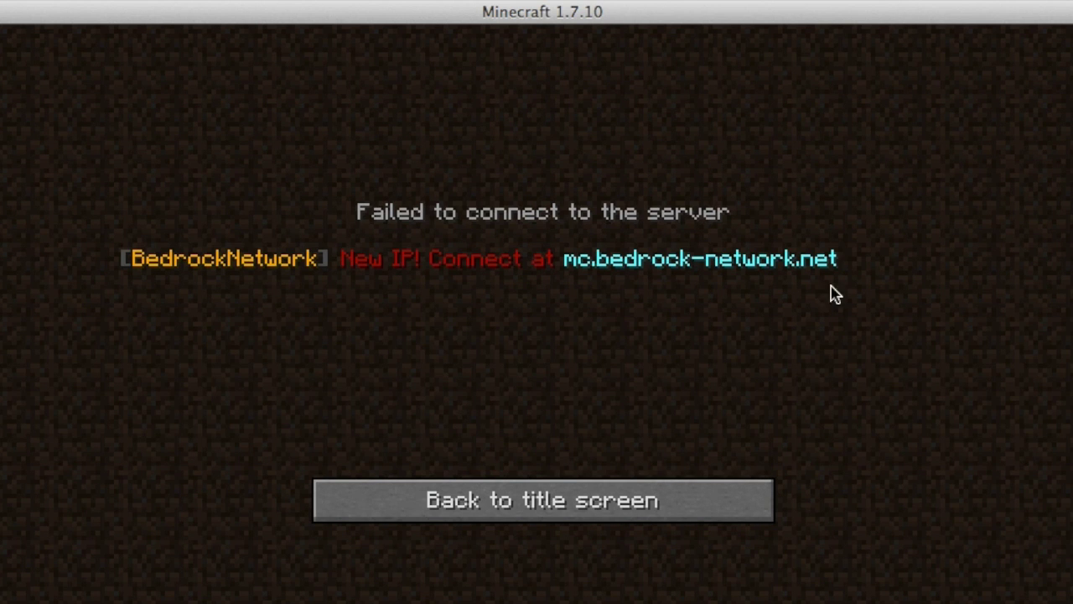
pyautogui.click(605, 498)
pyautogui.doubleClick(513, 171)
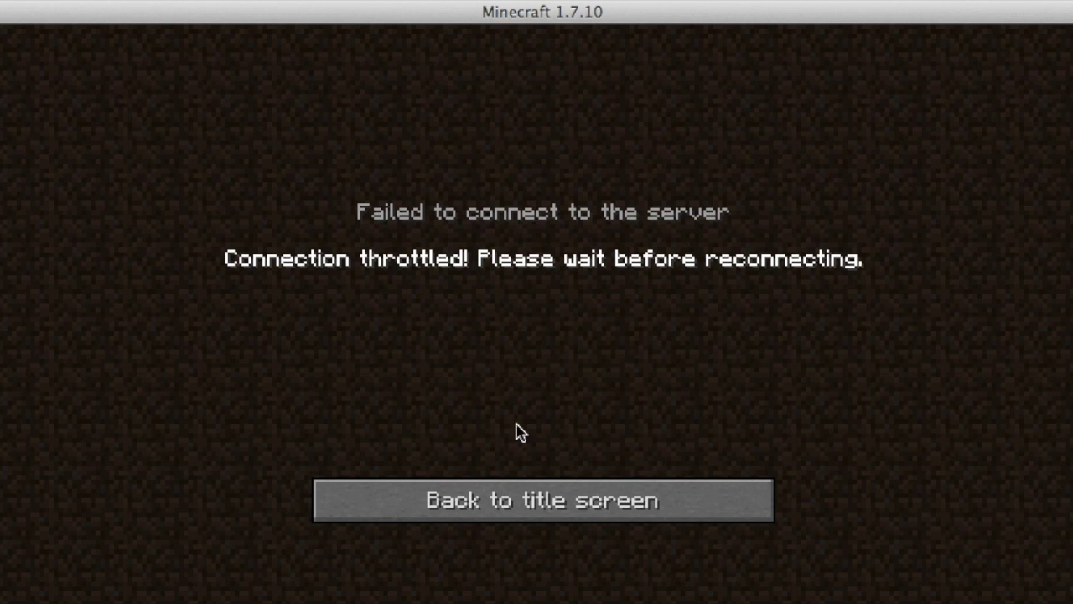
pyautogui.click(527, 497)
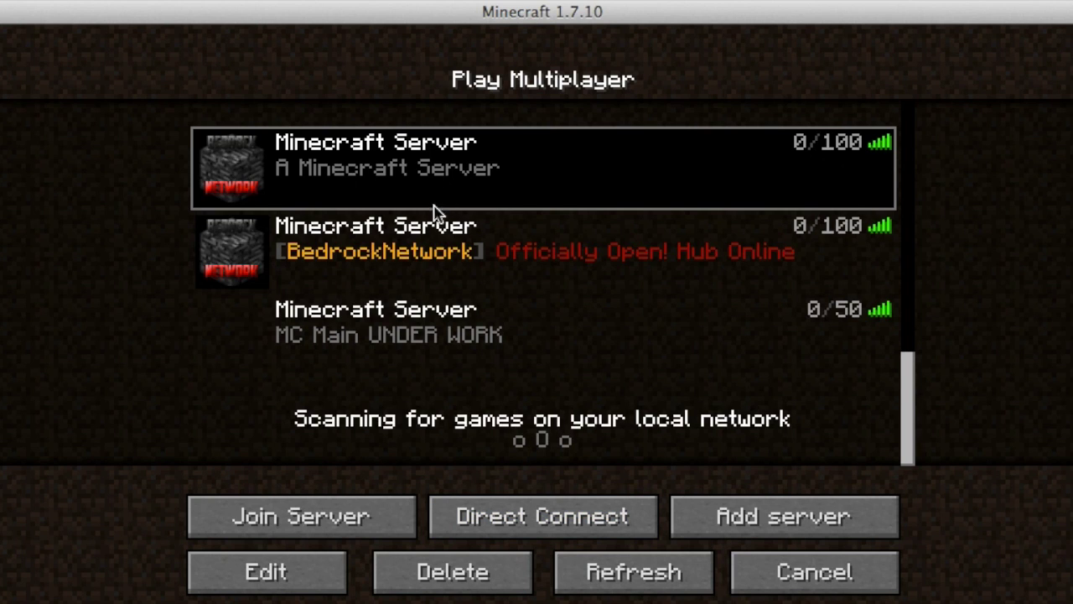
pyautogui.doubleClick(429, 260)
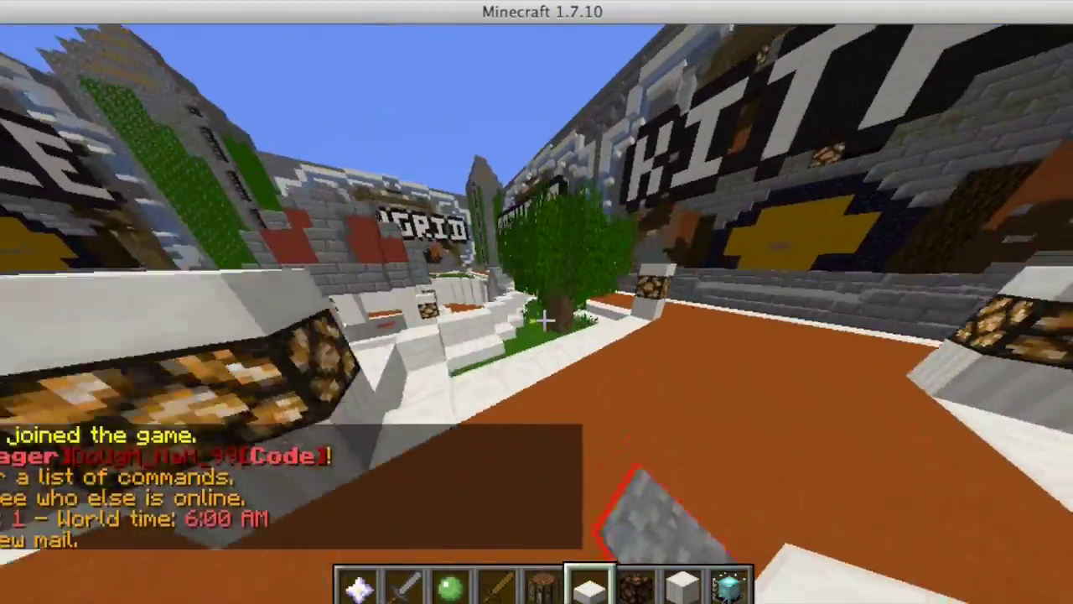
# Walk through the hub's Faction nether portal and out of the lava-floored room.
pyautogui.press('w')
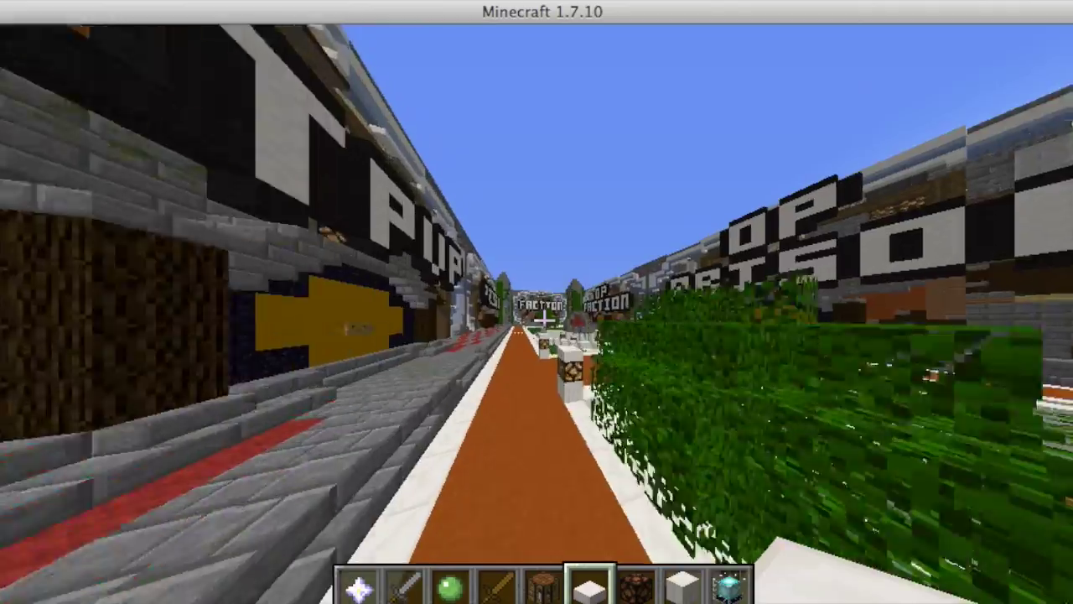
pyautogui.press('w')
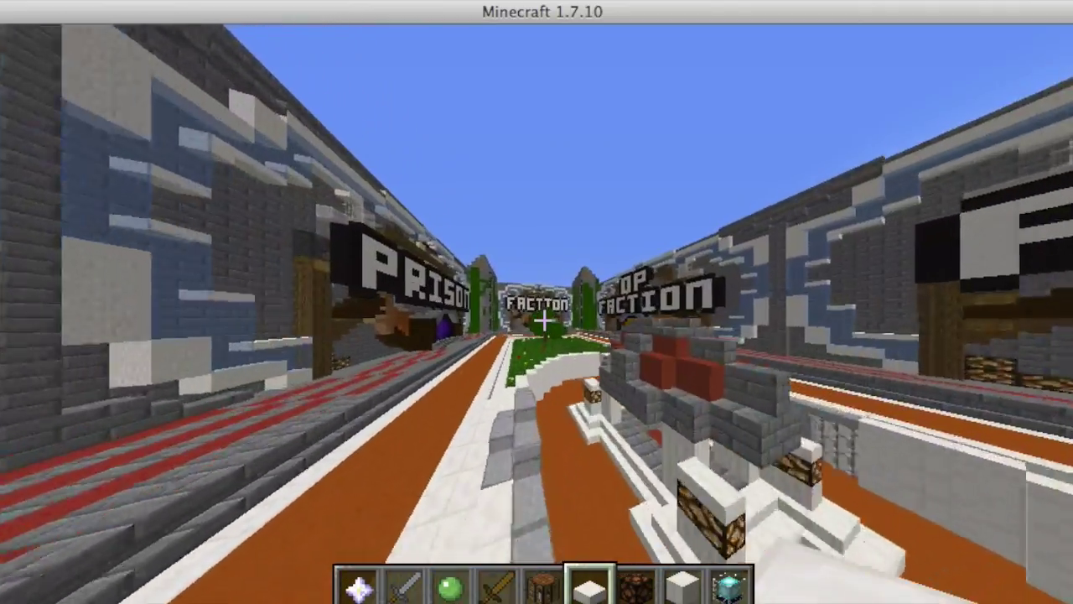
pyautogui.press('w')
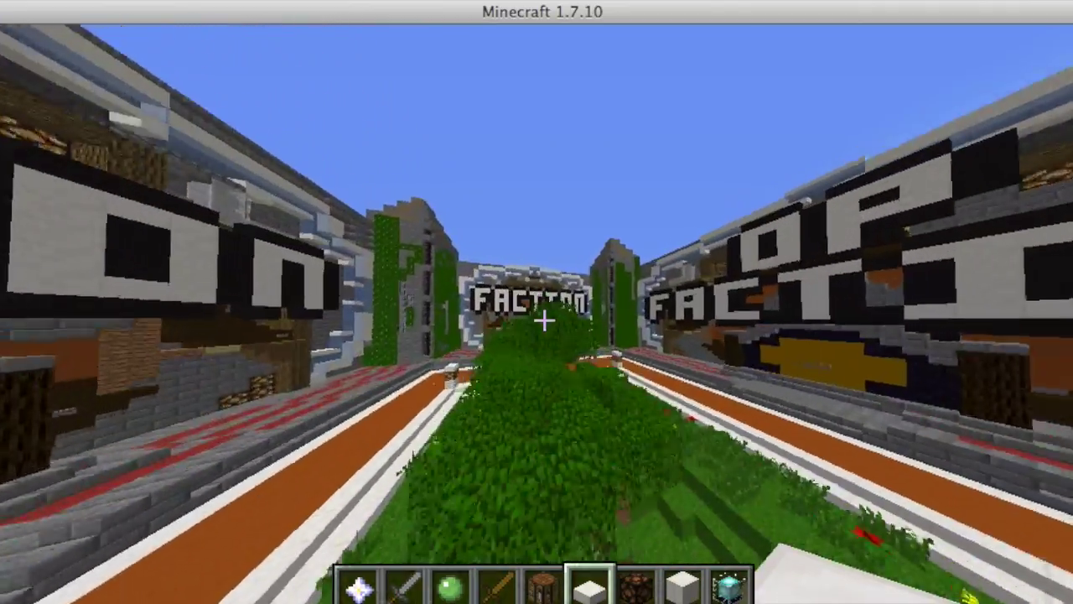
pyautogui.press('w')
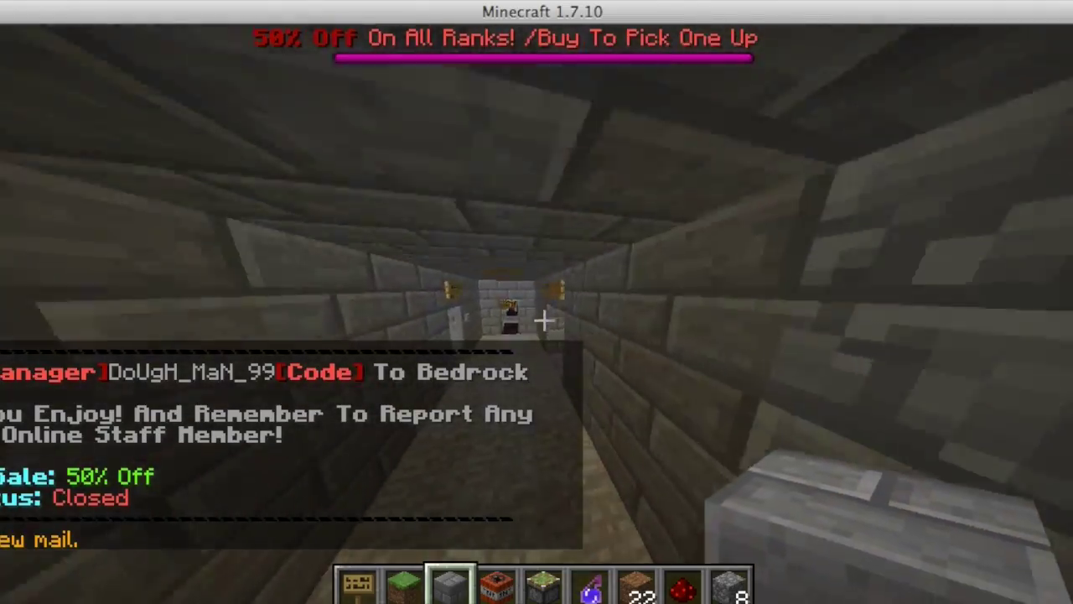
pyautogui.press('w')
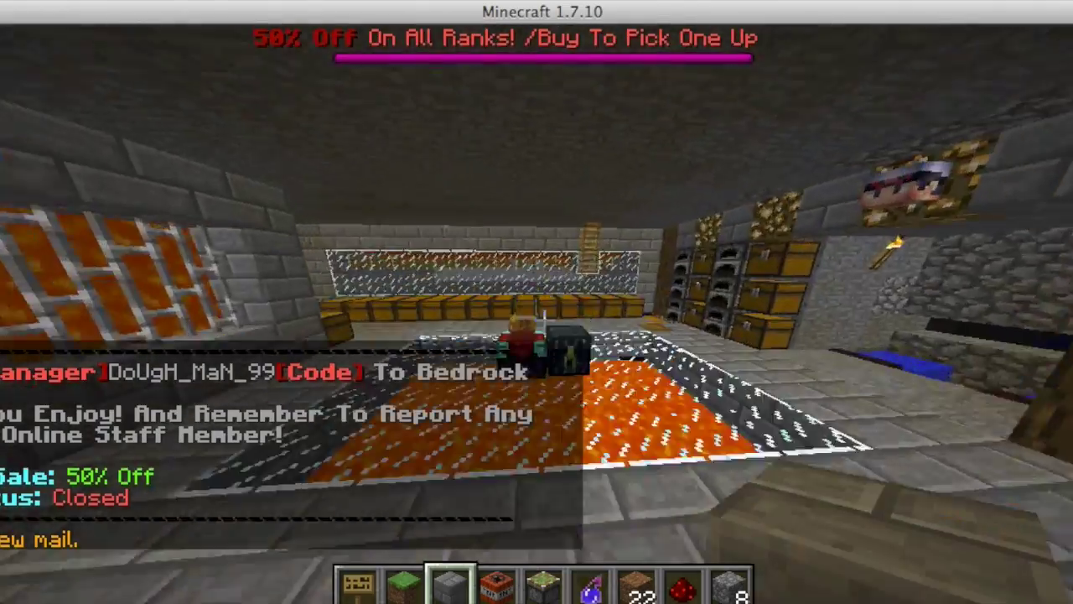
pyautogui.press('w')
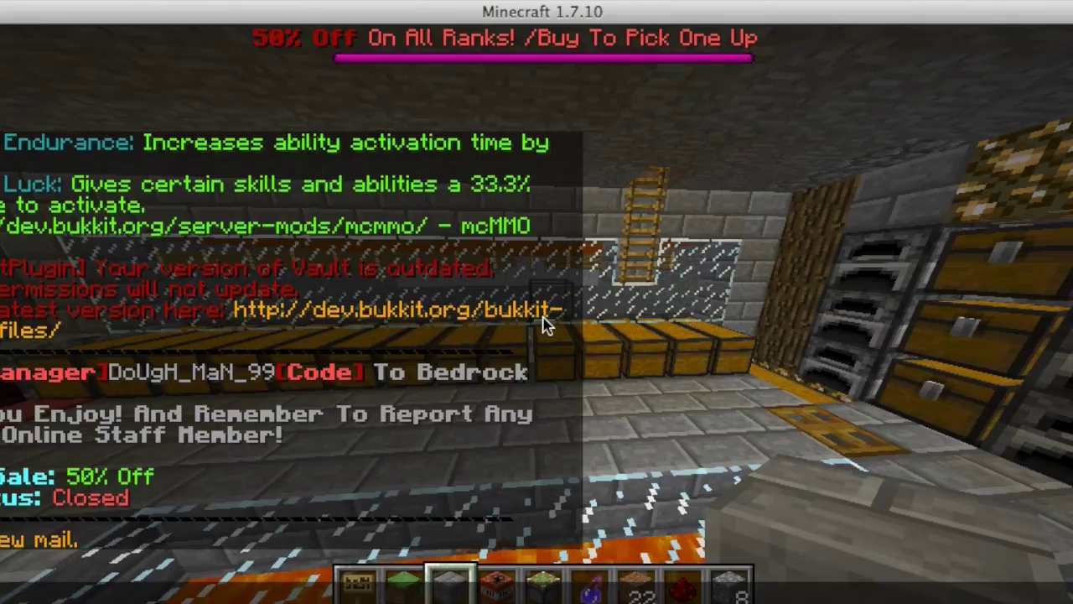
pyautogui.press('w')
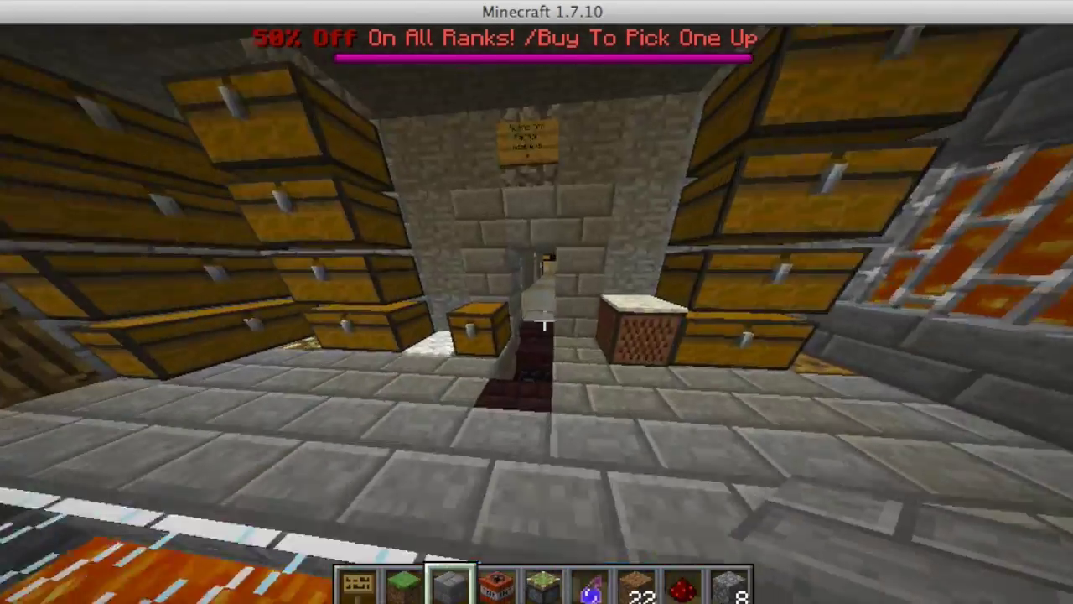
pyautogui.press('w')
pyautogui.press('w')
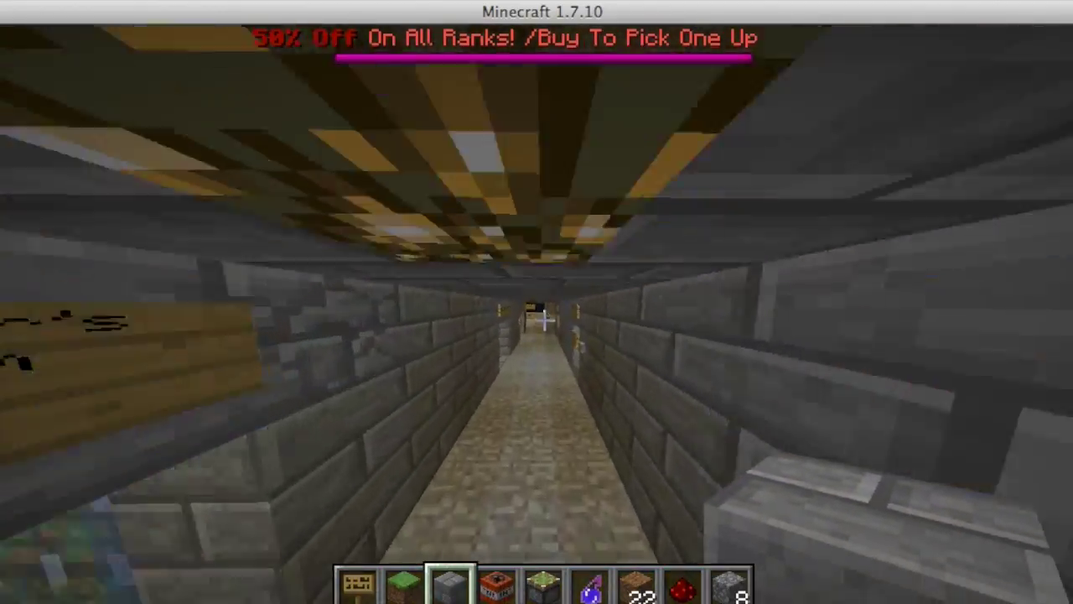
# Warp to the spawn hall and switch the connection back to the hub server.
pyautogui.press('t')
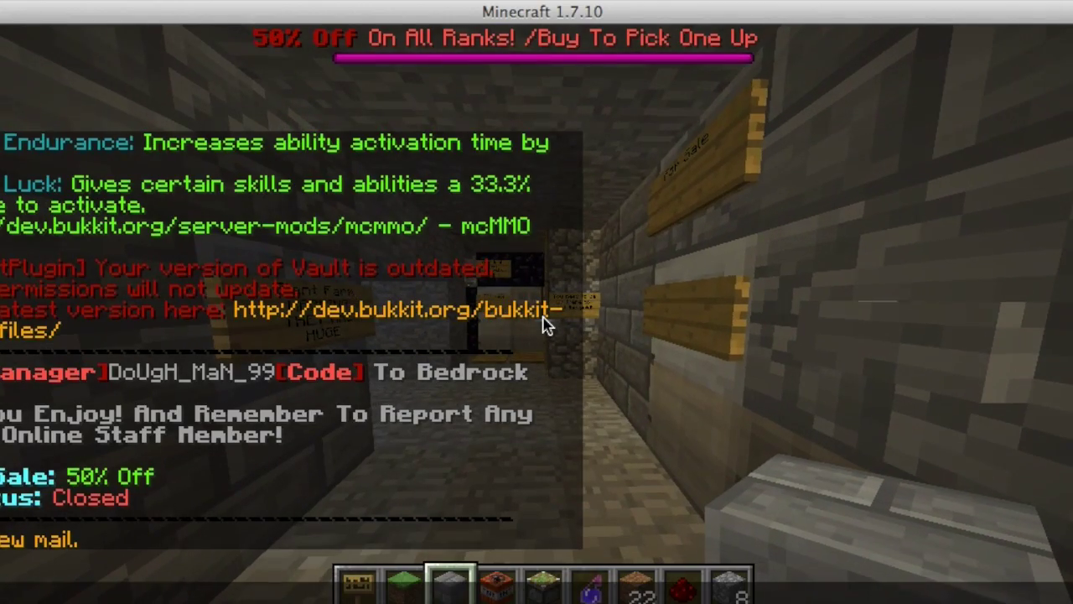
pyautogui.press('Escape')
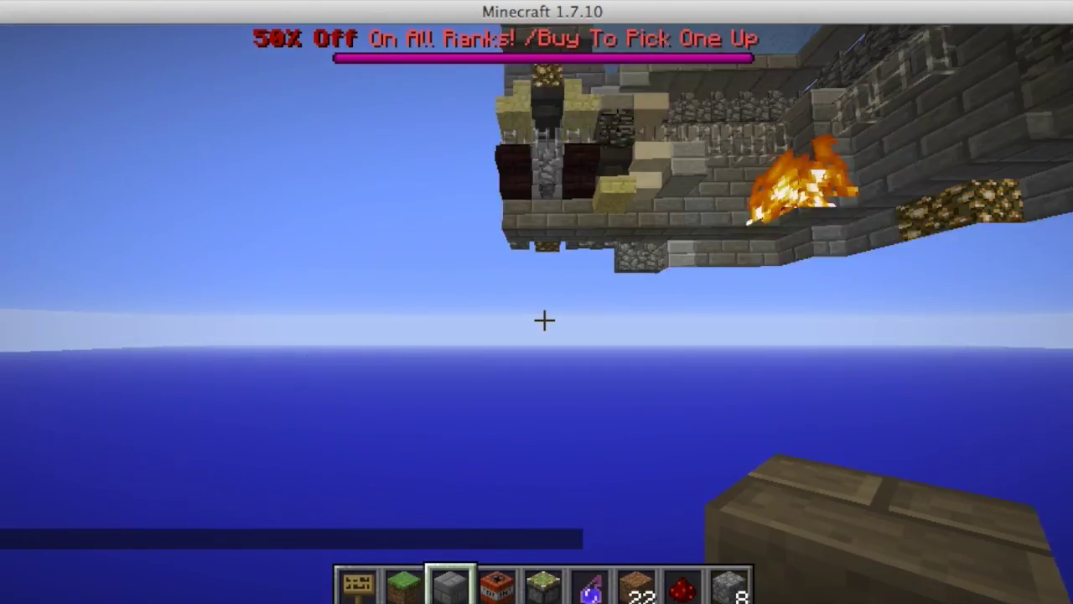
pyautogui.press('w')
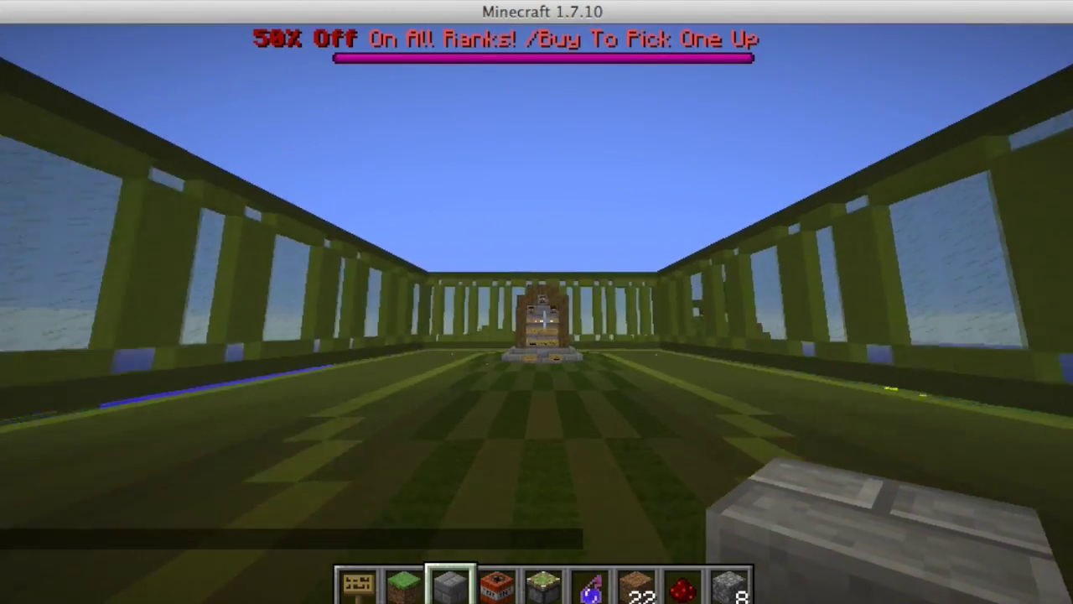
pyautogui.press('t')
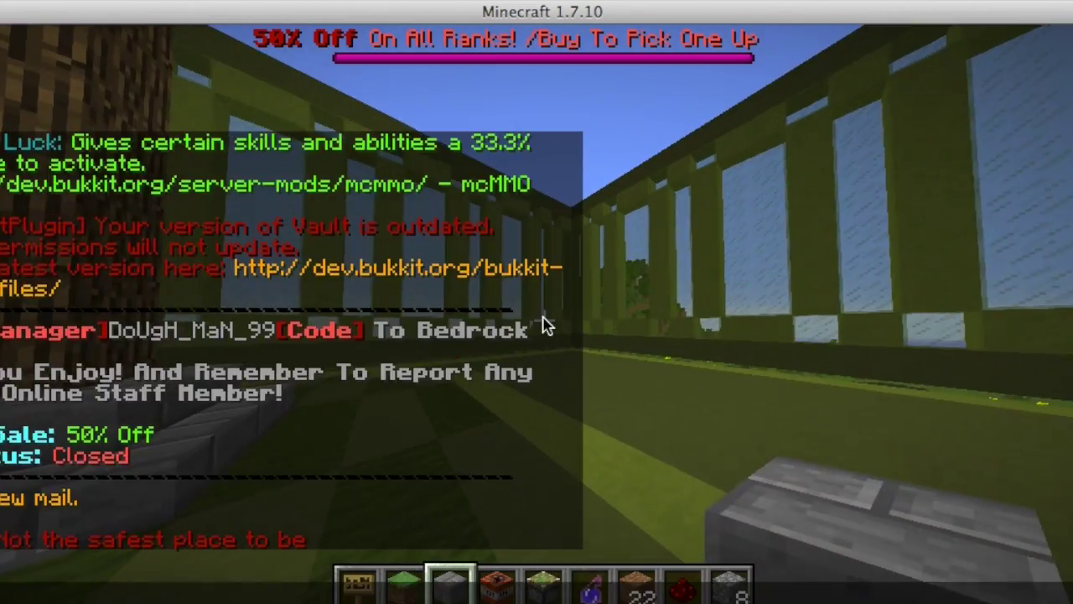
pyautogui.click(526, 329)
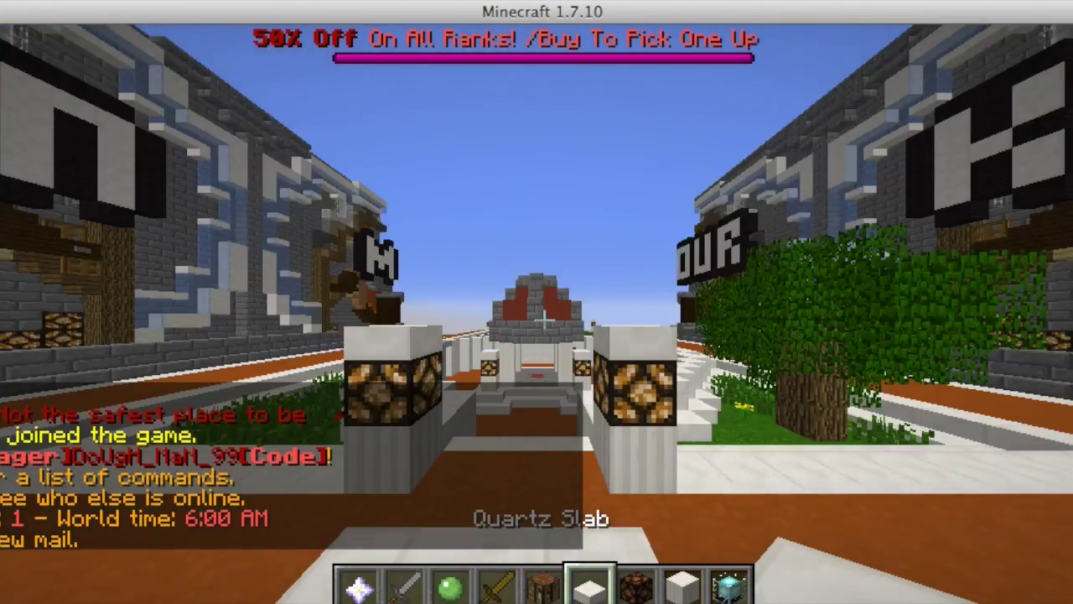
# Walk the hub path past OP Prison to SkyGrid, then back toward the Parkour portal.
pyautogui.press('w')
pyautogui.press('w')
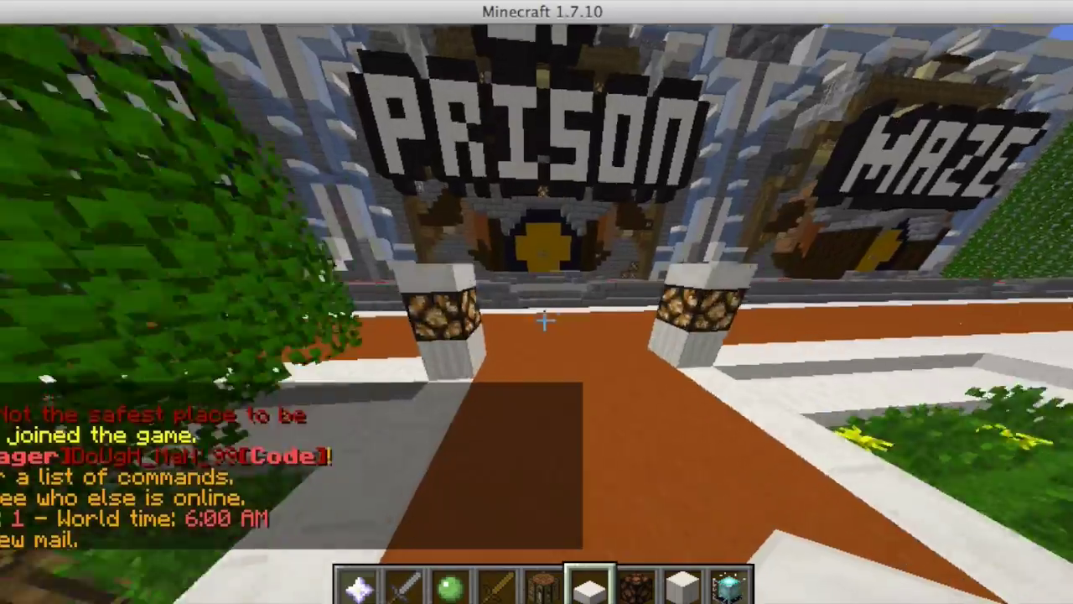
pyautogui.press('w')
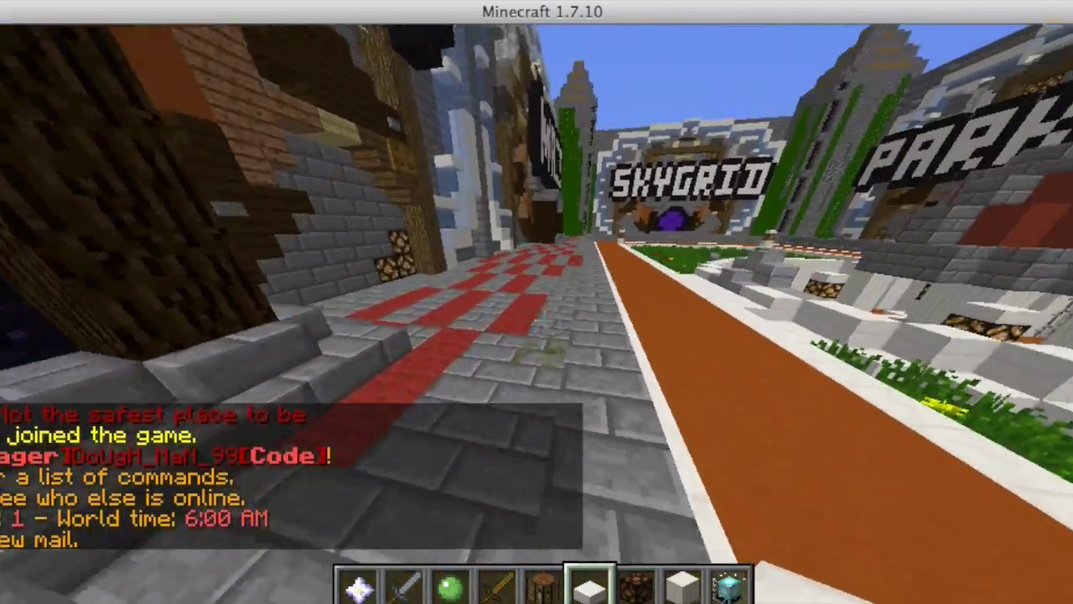
pyautogui.press('w')
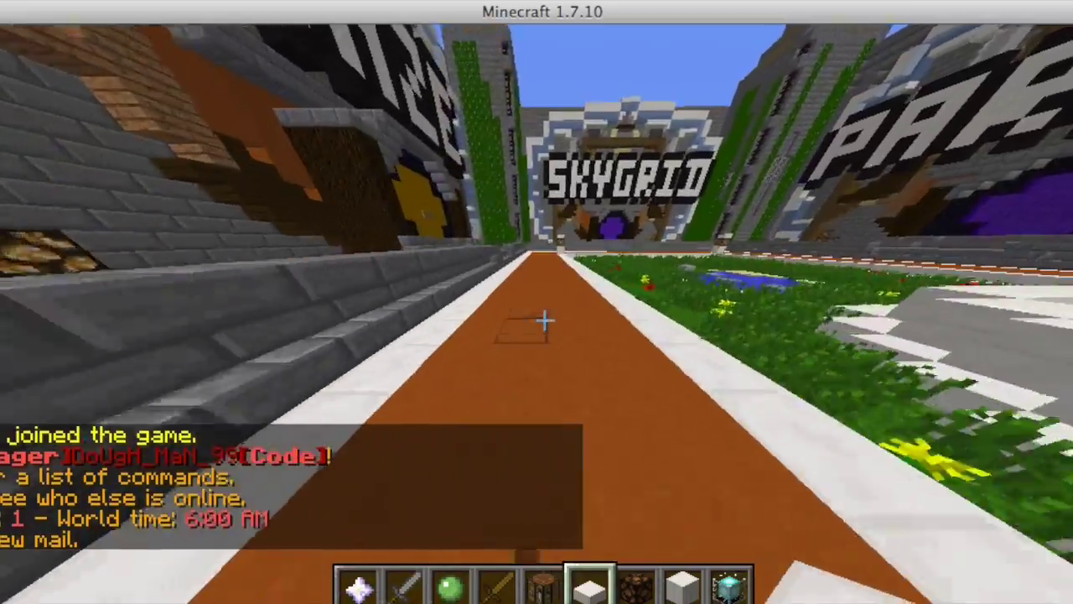
pyautogui.press('w')
pyautogui.press('w')
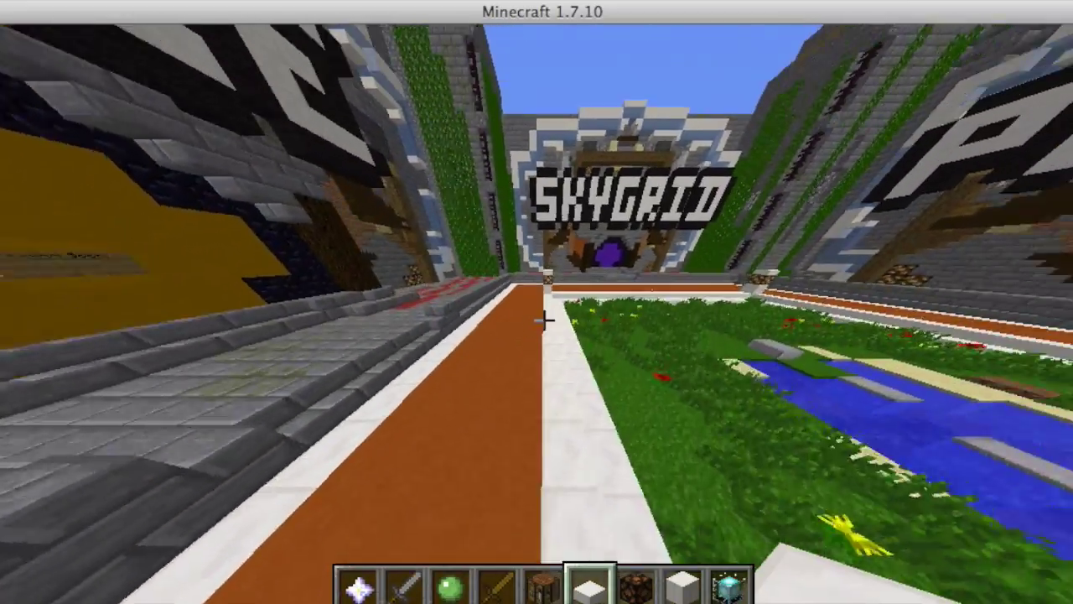
pyautogui.press('w')
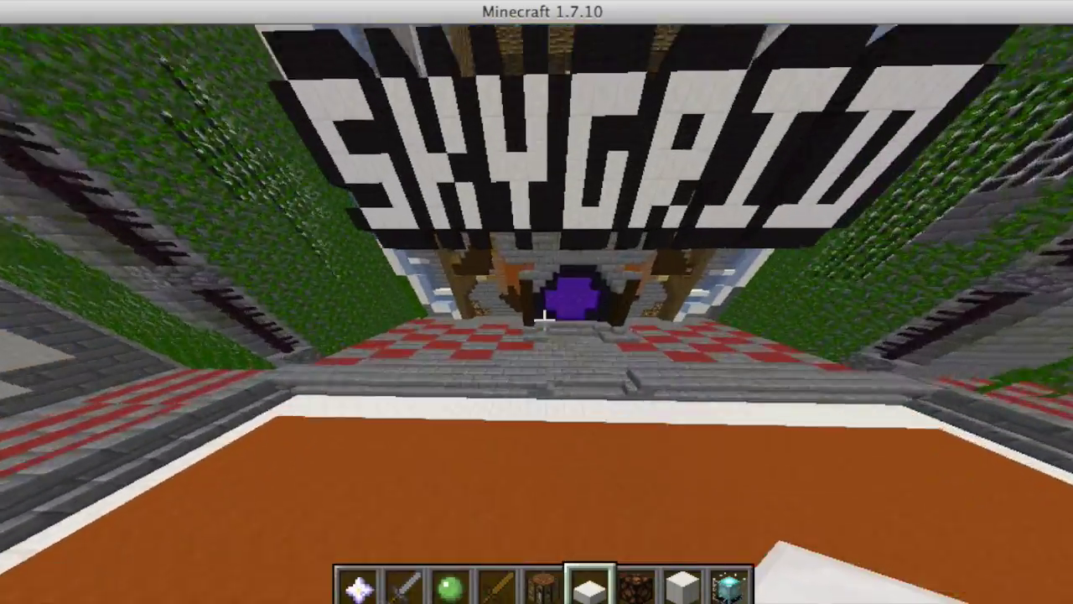
pyautogui.press('s')
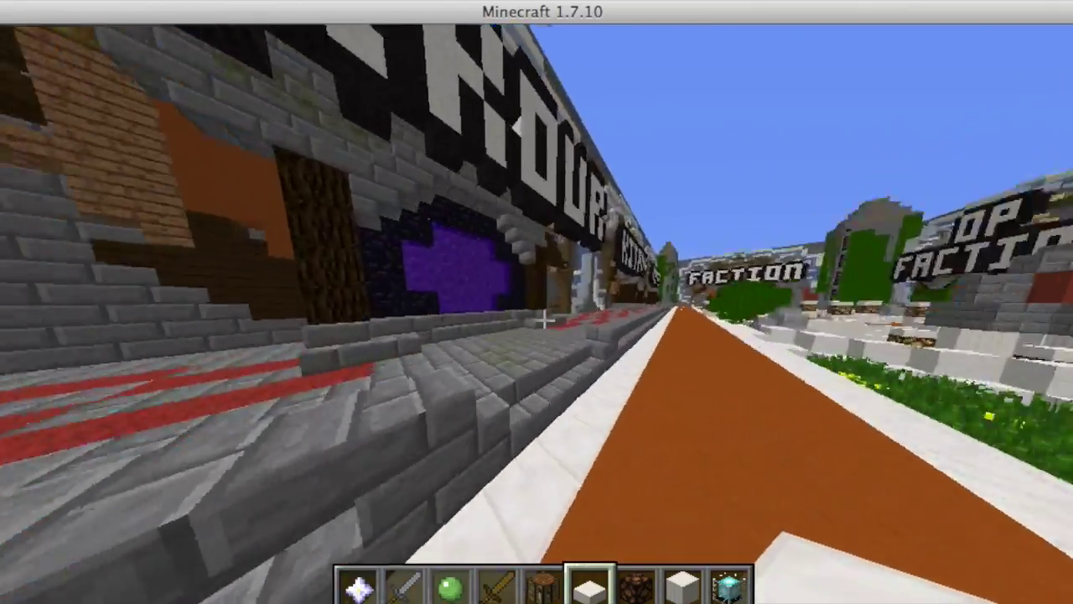
pyautogui.press('w')
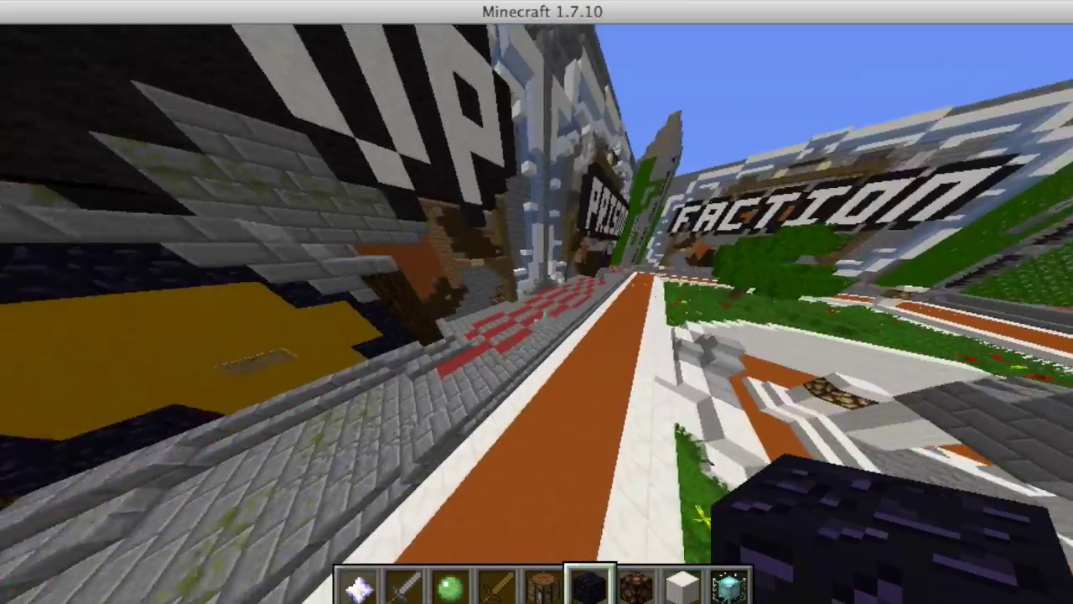
# Build an obsidian portal frame on the checkered hub floor, removing misplaced blocks.
pyautogui.rightClick(540, 317)
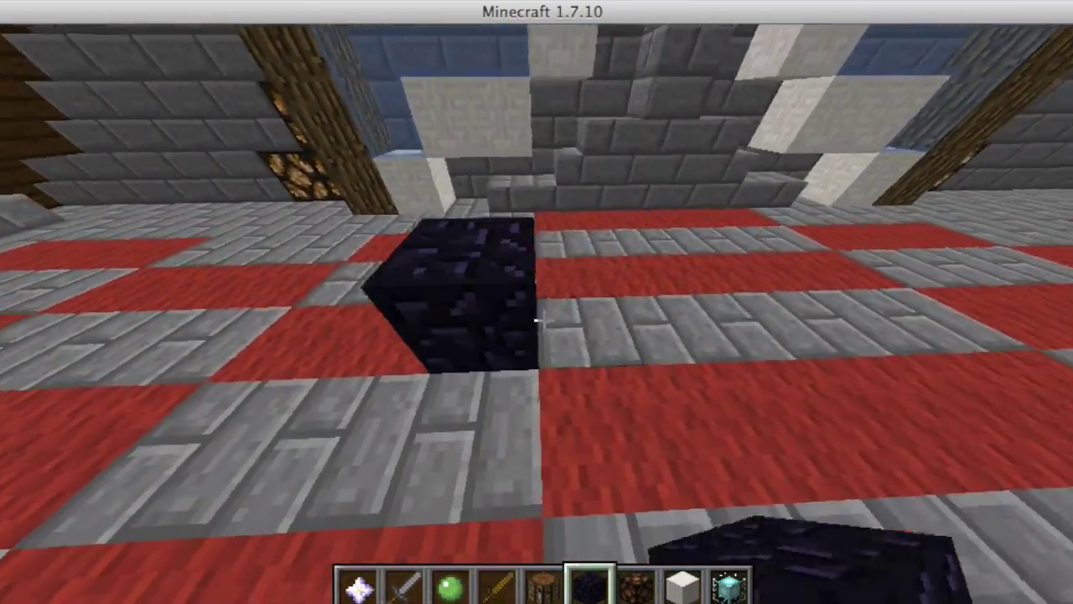
pyautogui.rightClick(539, 317)
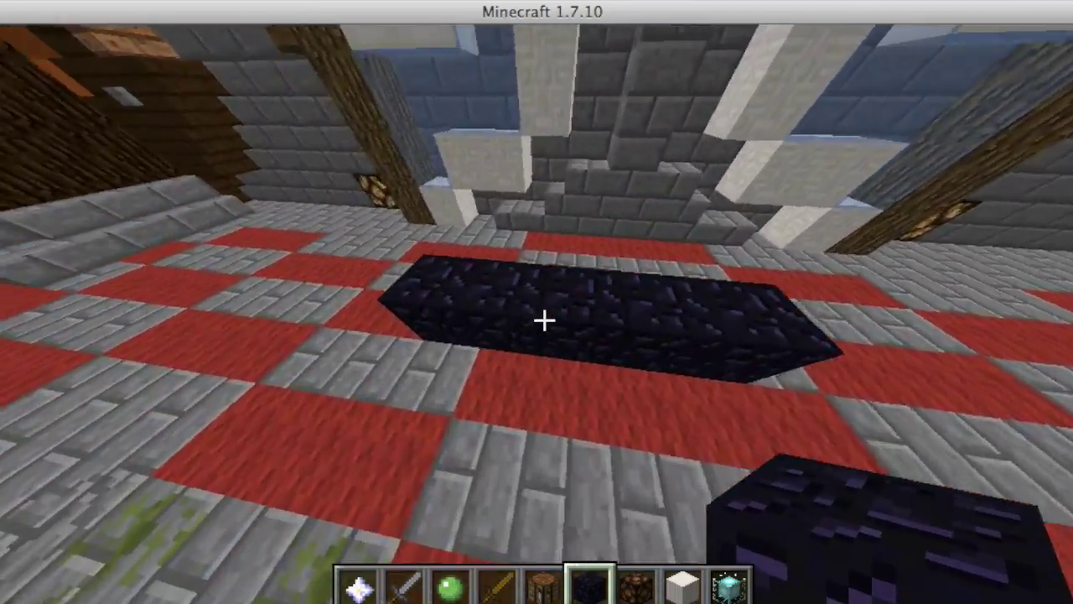
pyautogui.rightClick(544, 320)
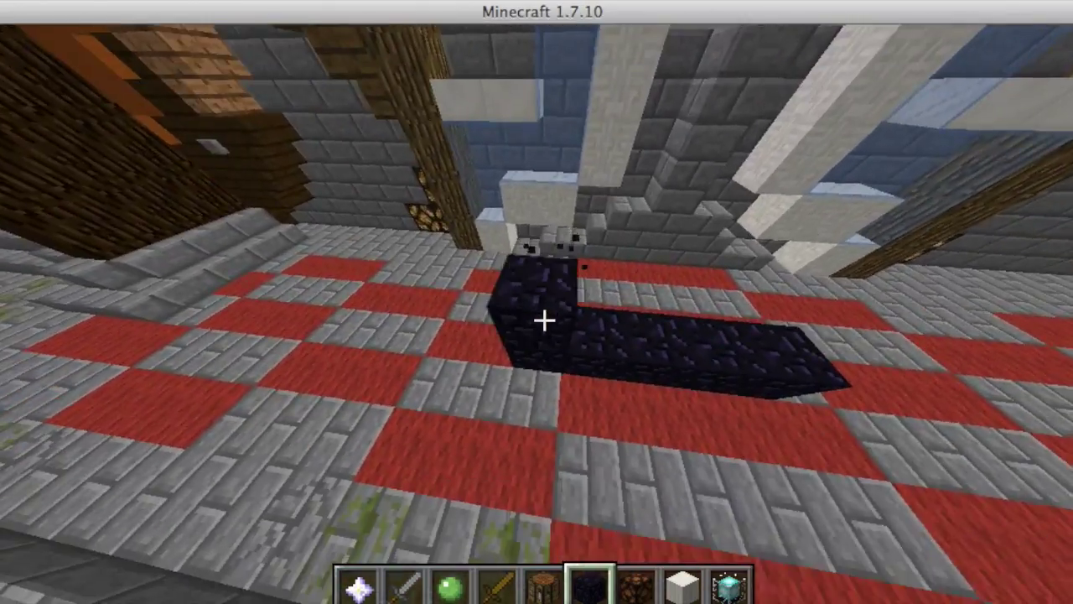
pyautogui.rightClick(543, 320)
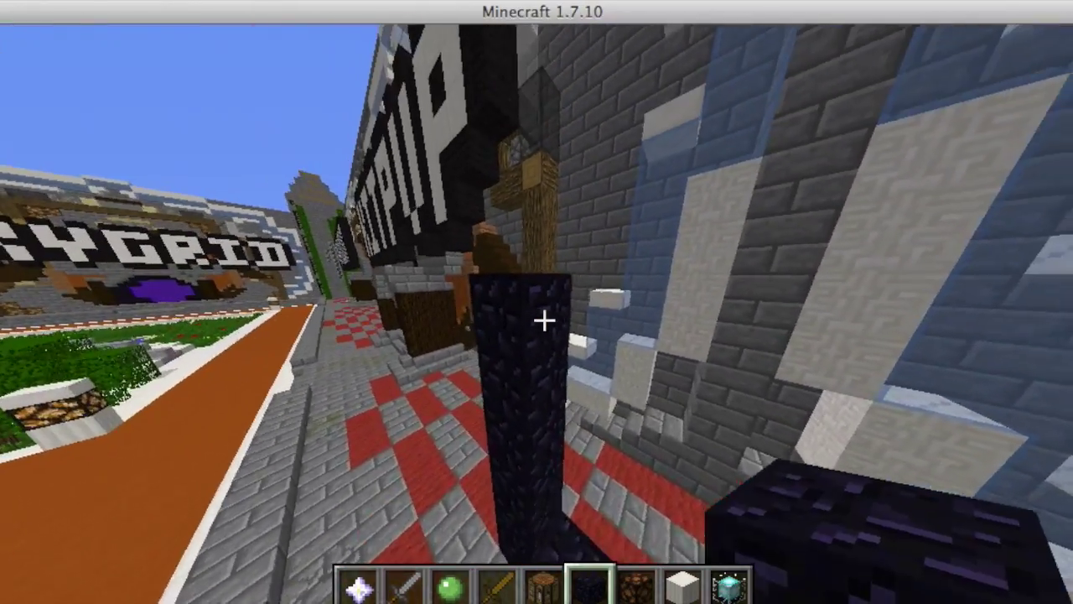
pyautogui.rightClick(543, 320)
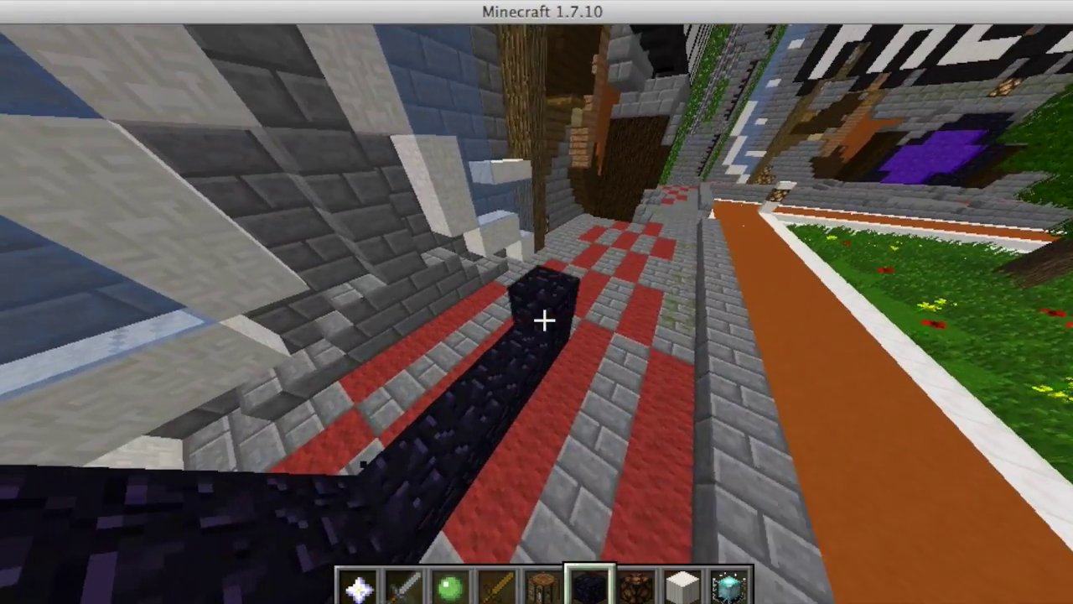
pyautogui.rightClick(544, 319)
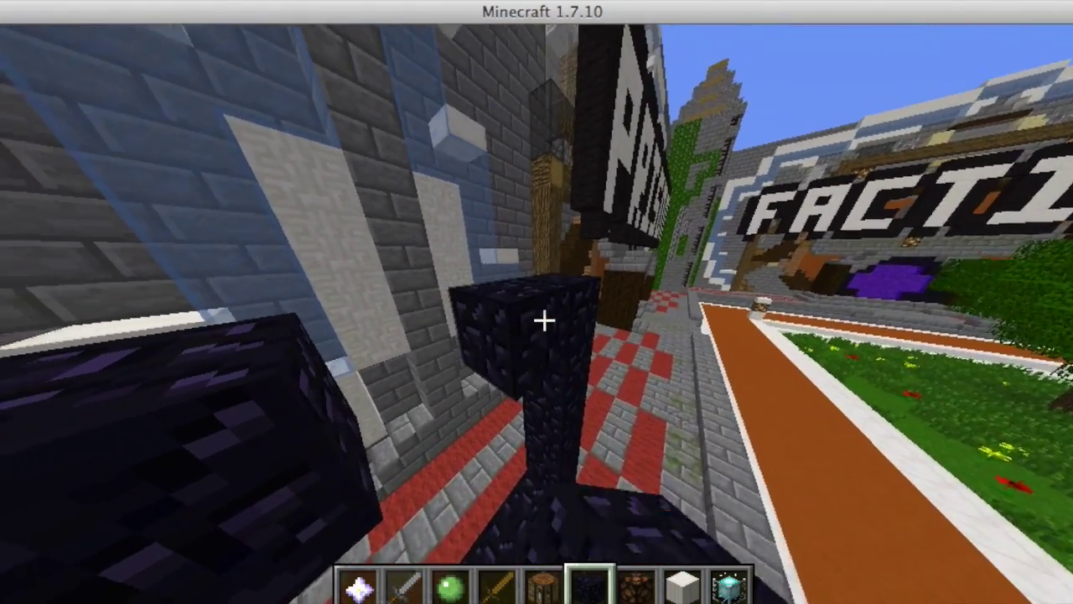
pyautogui.rightClick(544, 320)
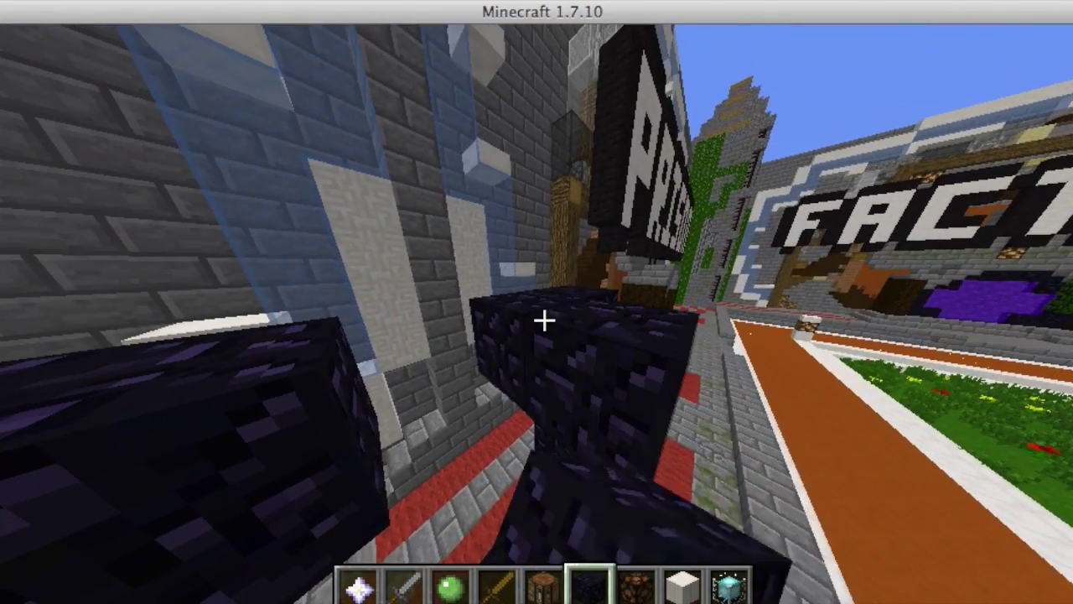
pyautogui.click(543, 320)
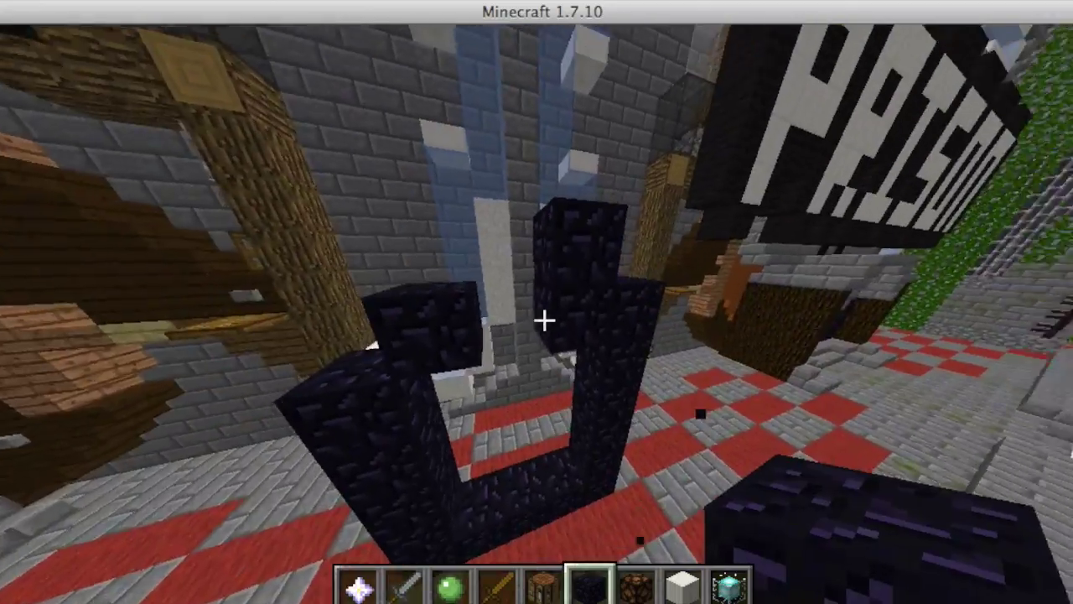
pyautogui.click(543, 319)
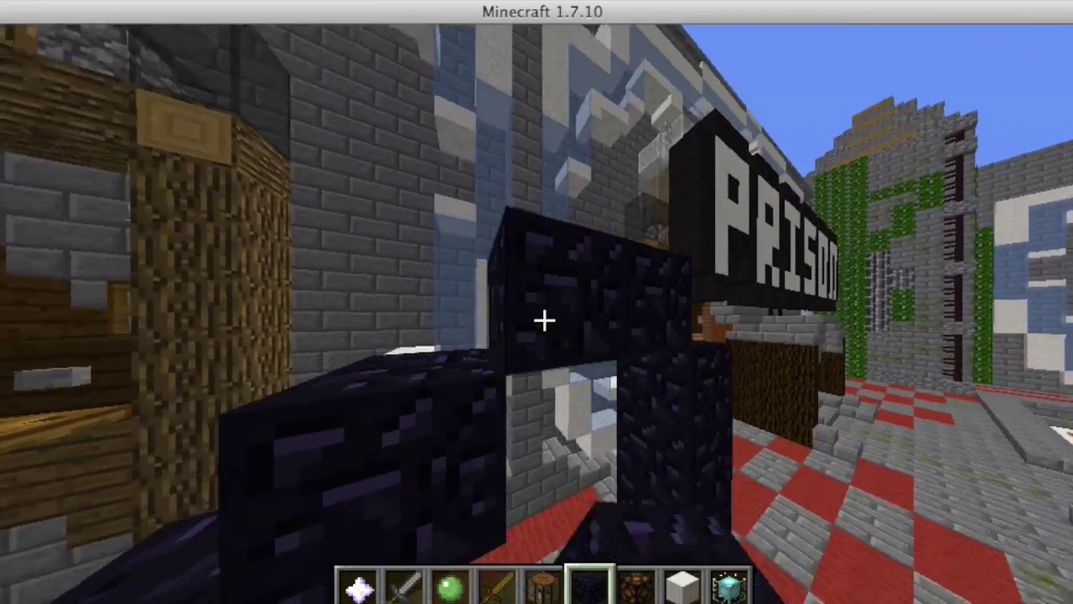
pyautogui.click(544, 320)
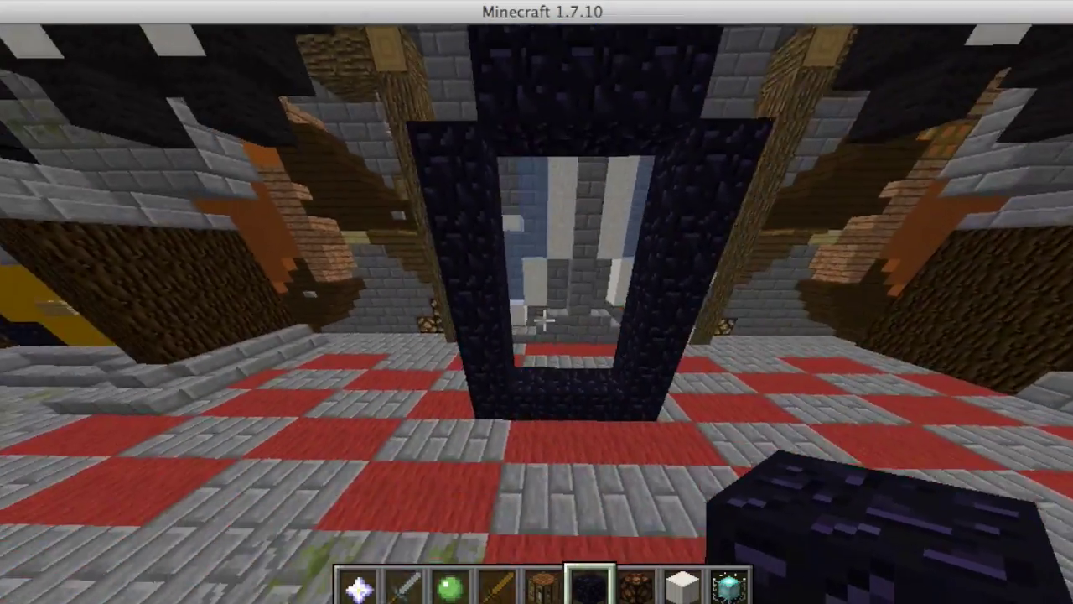
# Equip flint and steel and light the obsidian frame.
pyautogui.press('e')
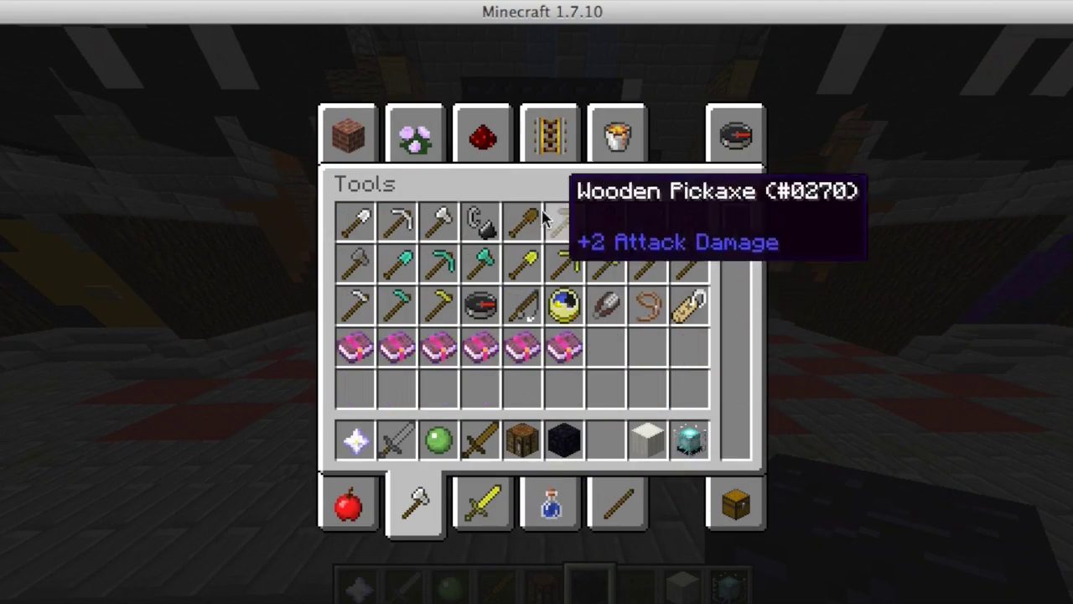
pyautogui.press('e')
pyautogui.press('7')
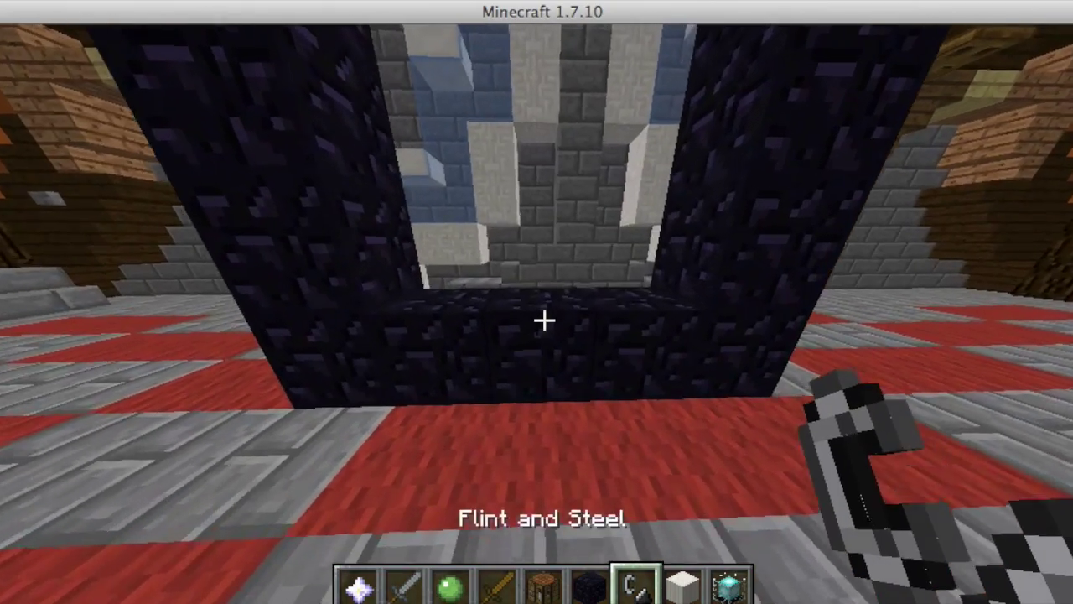
pyautogui.rightClick(544, 321)
# Break the leftover obsidian blocks out of the earlier frame on the rooftop.
pyautogui.press('e')
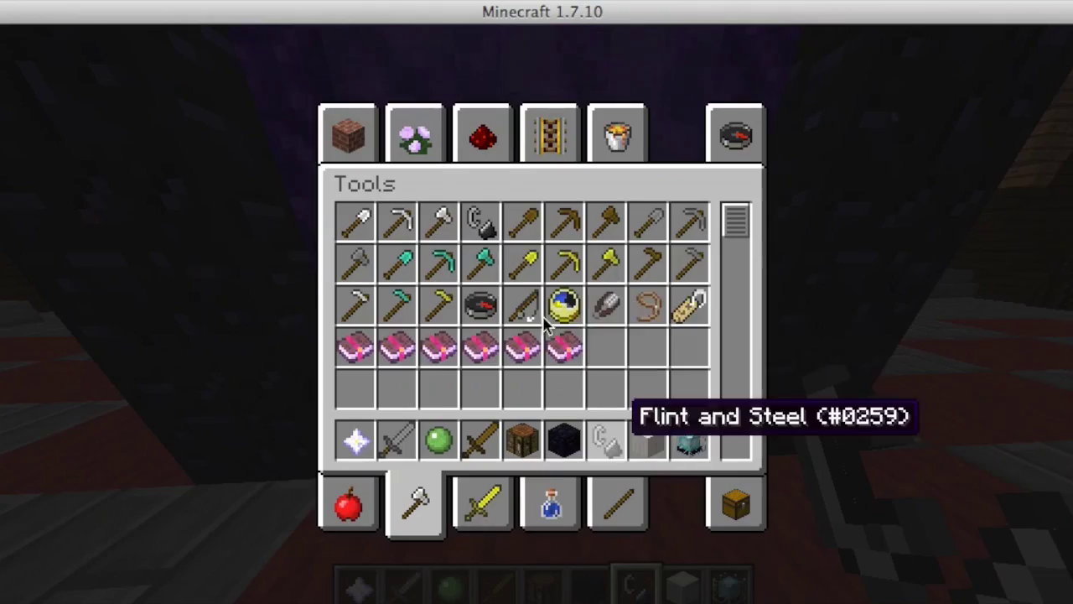
pyautogui.press('e')
pyautogui.click(543, 321)
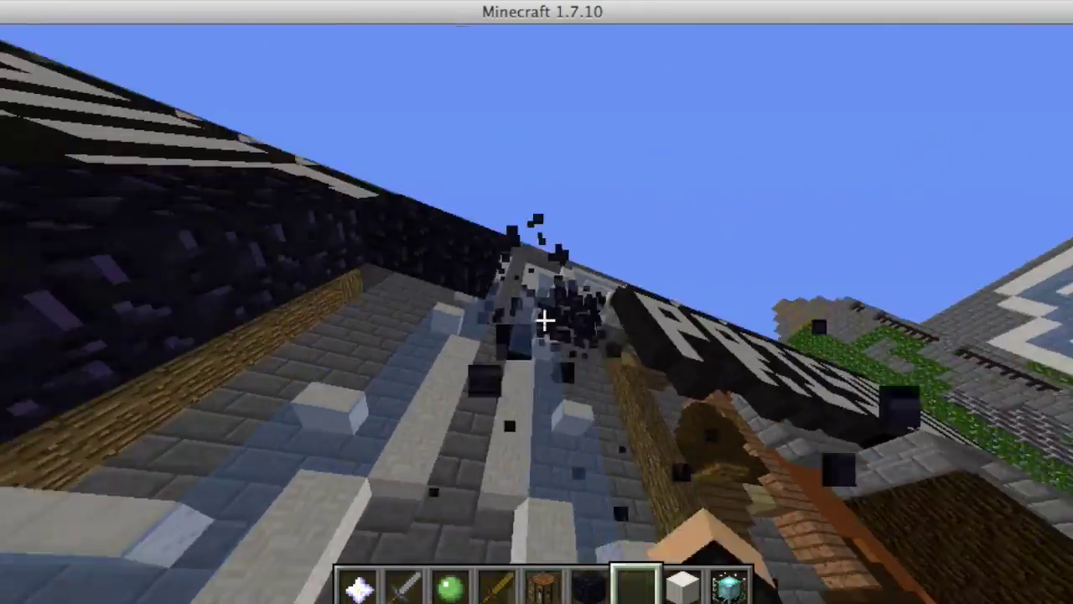
pyautogui.click(544, 322)
pyautogui.scroll(1, 543, 321)
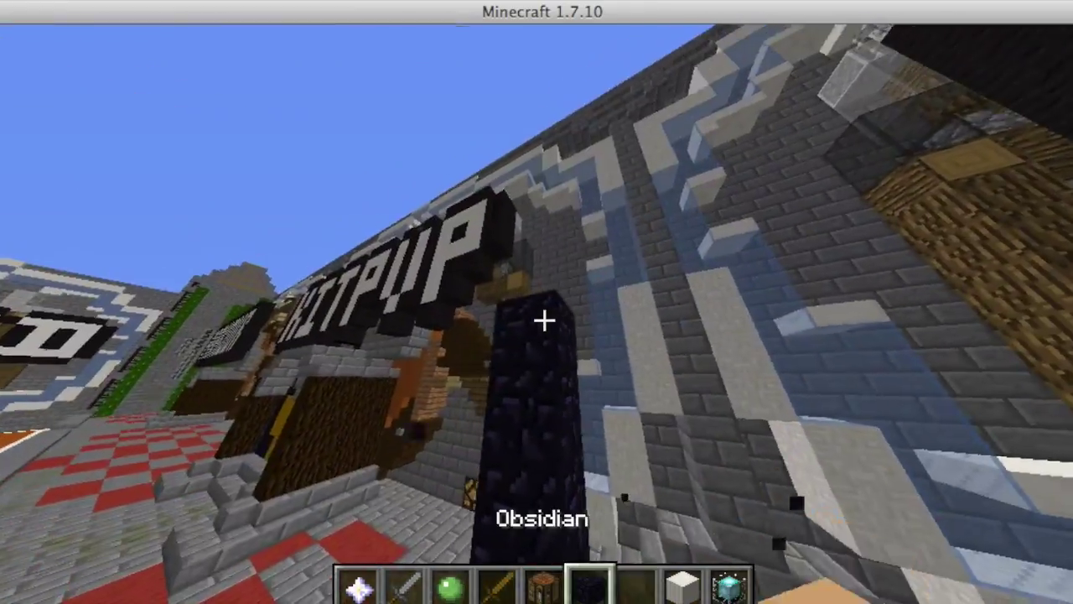
pyautogui.click(544, 322)
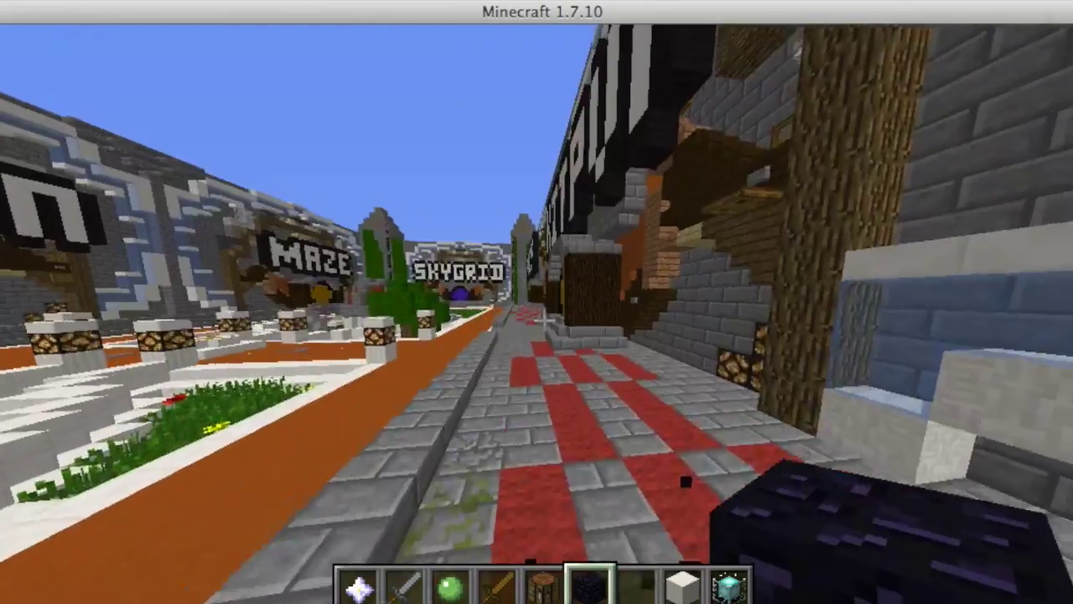
# Fly over the wall between the OP Faction and OP Prison signs and build an obsidian frame.
pyautogui.press('w')
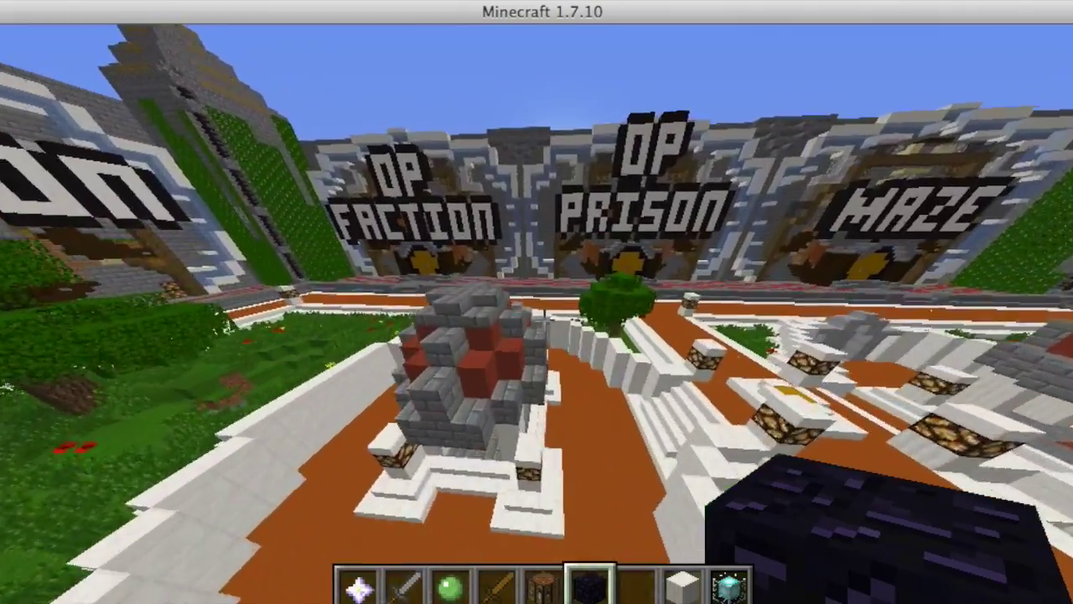
pyautogui.press('w')
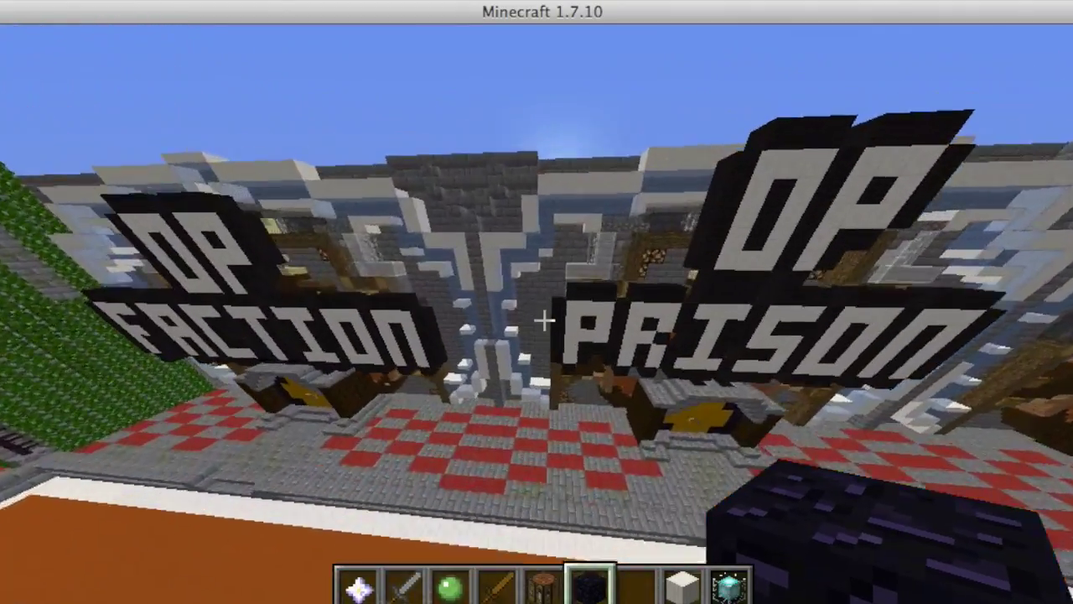
pyautogui.press('space')
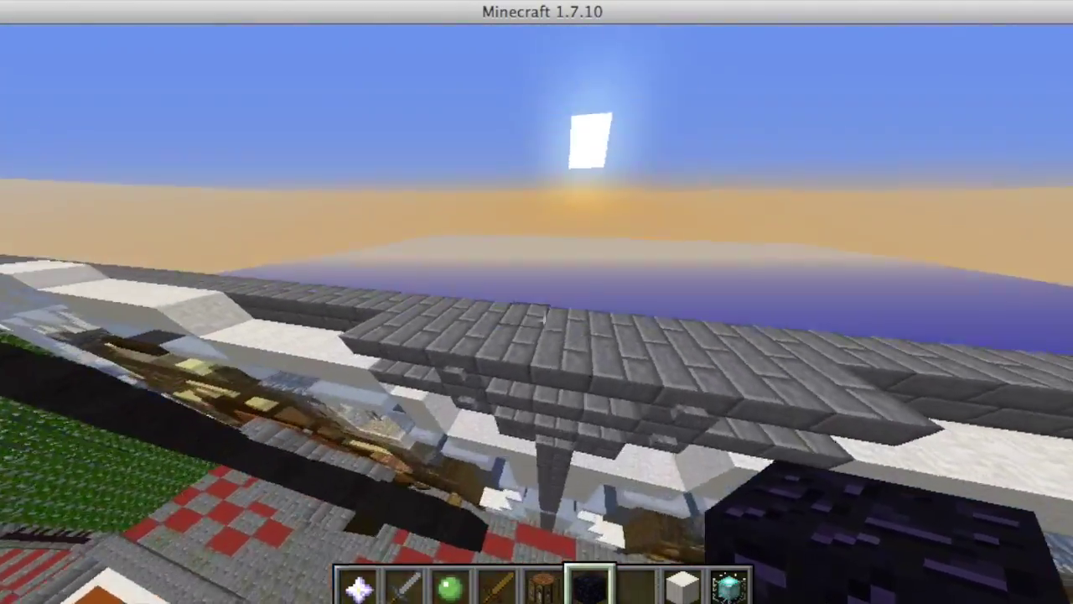
pyautogui.rightClick(543, 321)
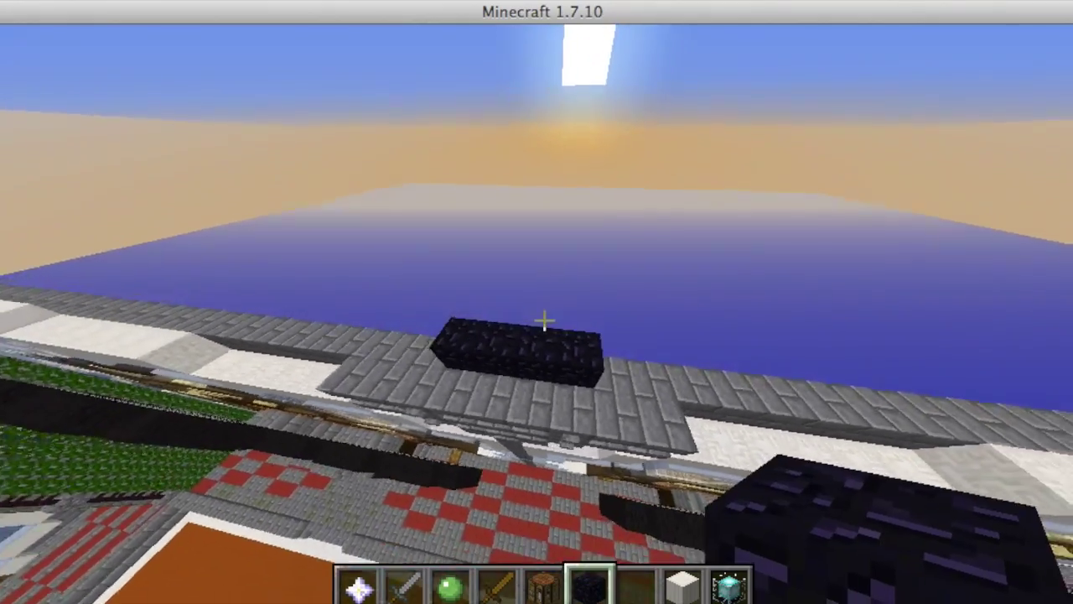
pyautogui.rightClick(544, 321)
pyautogui.rightClick(544, 321)
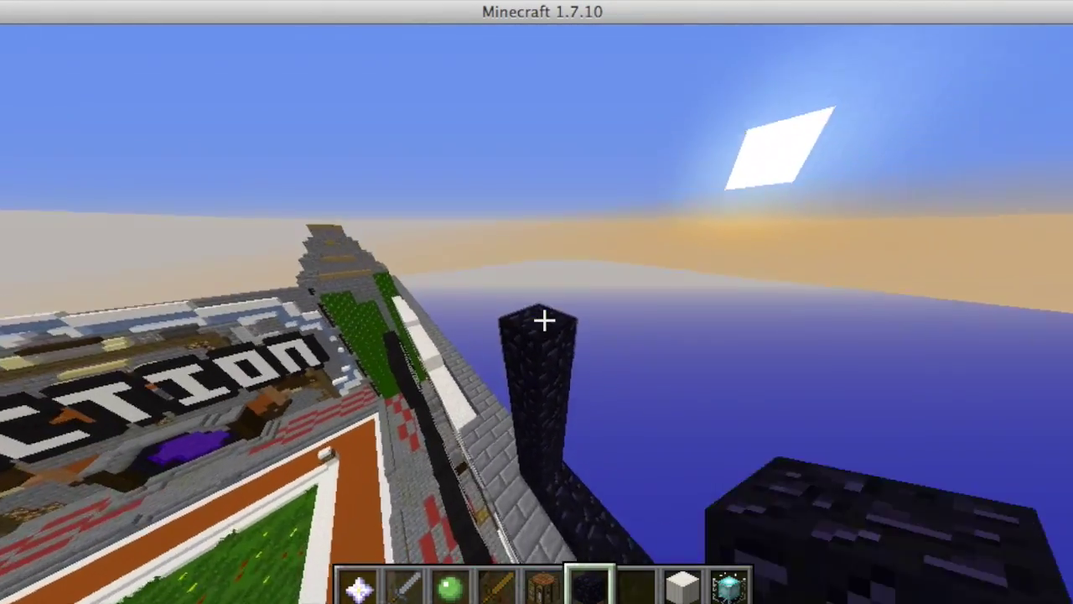
pyautogui.rightClick(543, 320)
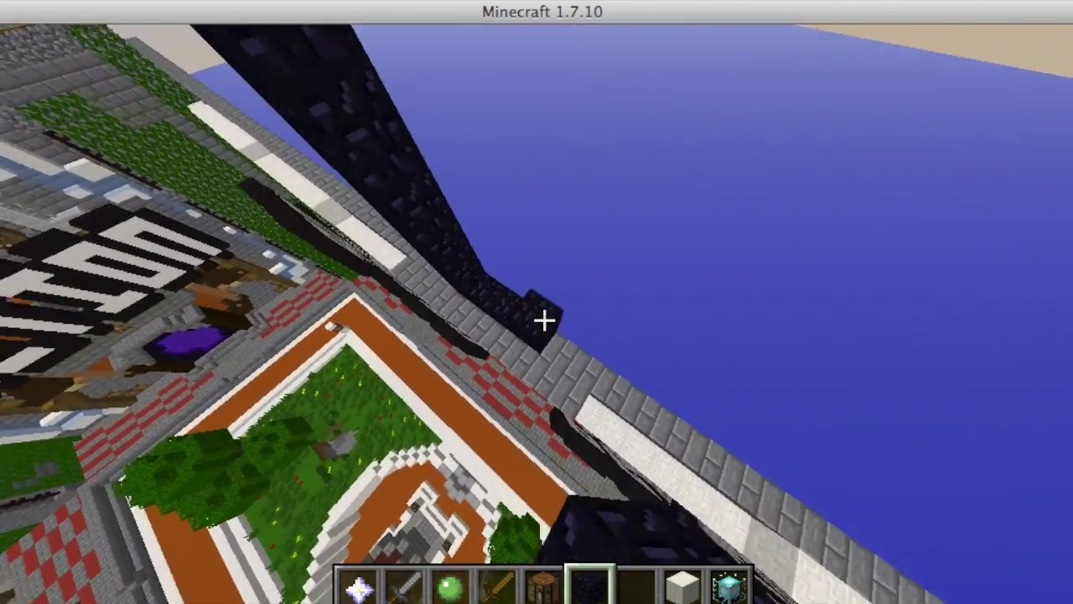
pyautogui.scroll(-2, 543, 320)
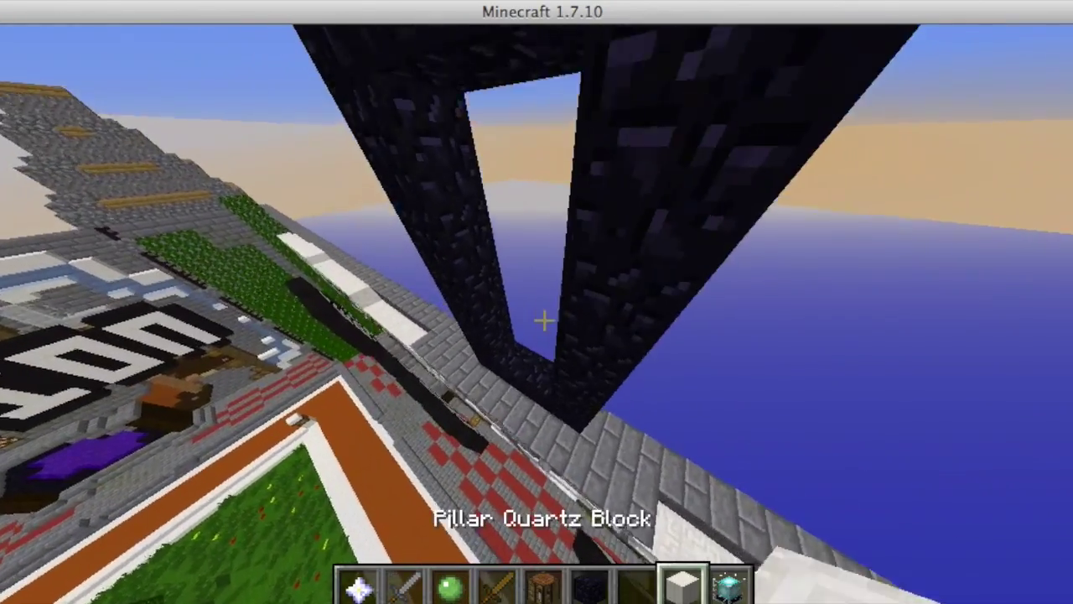
# Take flint and steel from the creative Tools tab and light the frame purple.
pyautogui.press('e')
pyautogui.click(478, 220)
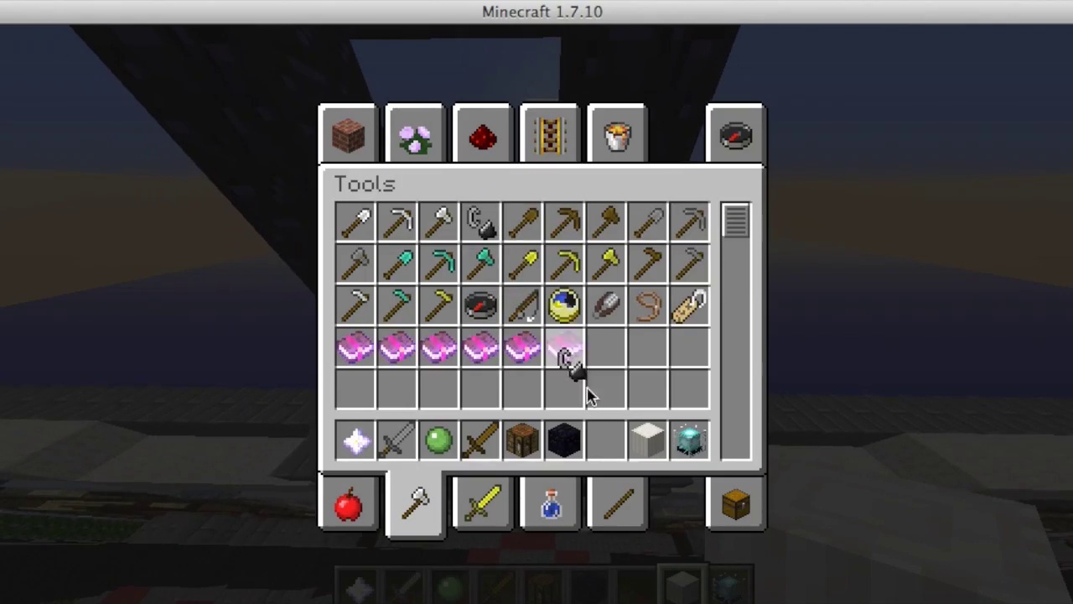
pyautogui.click(605, 440)
pyautogui.press('e')
pyautogui.scroll(1, 543, 320)
pyautogui.rightClick(545, 319)
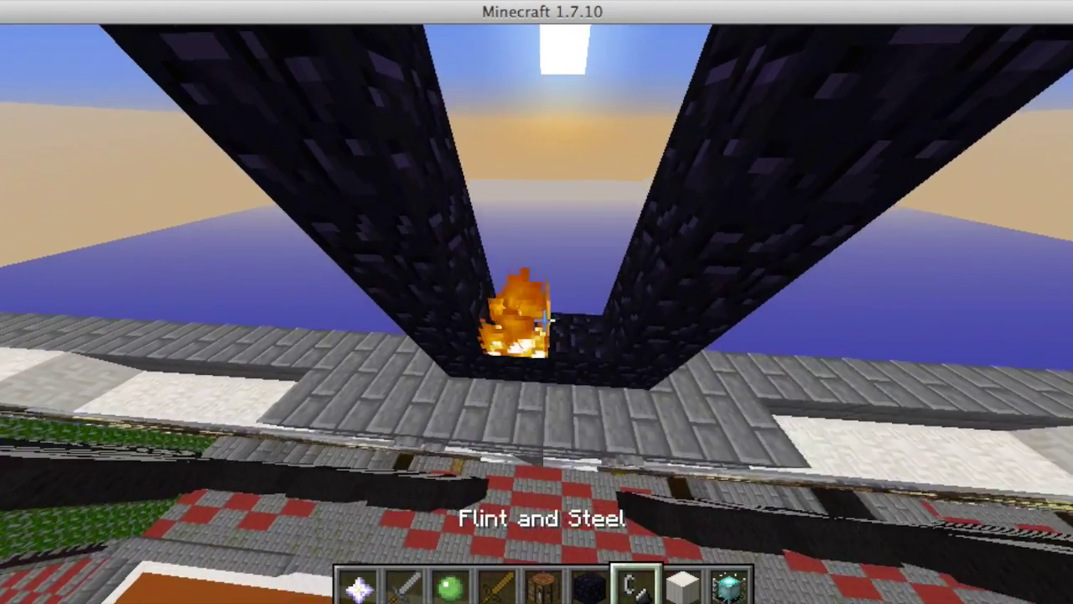
pyautogui.press('e')
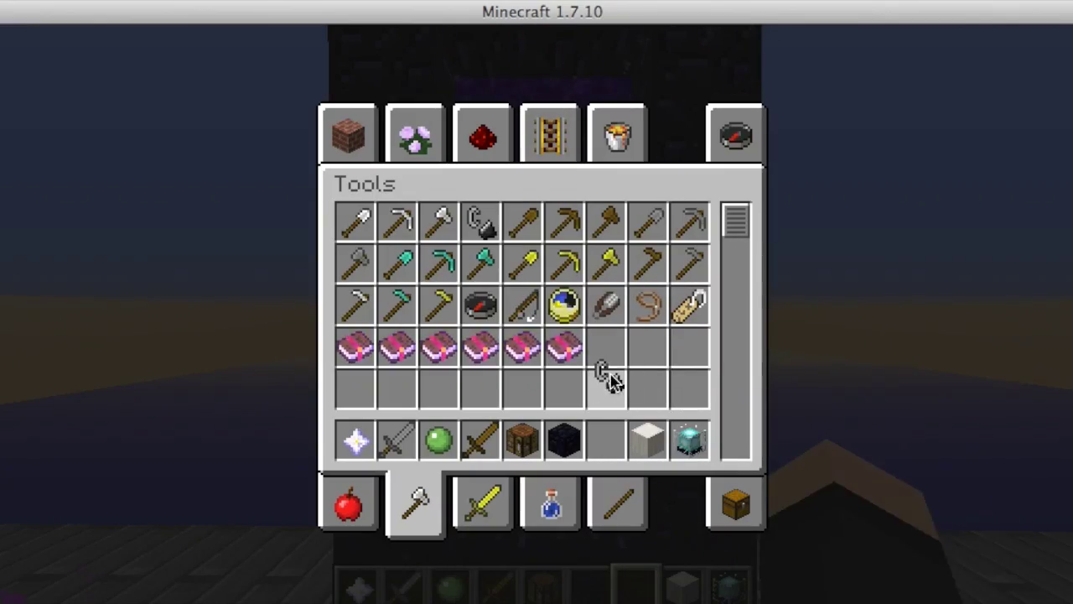
pyautogui.press('e')
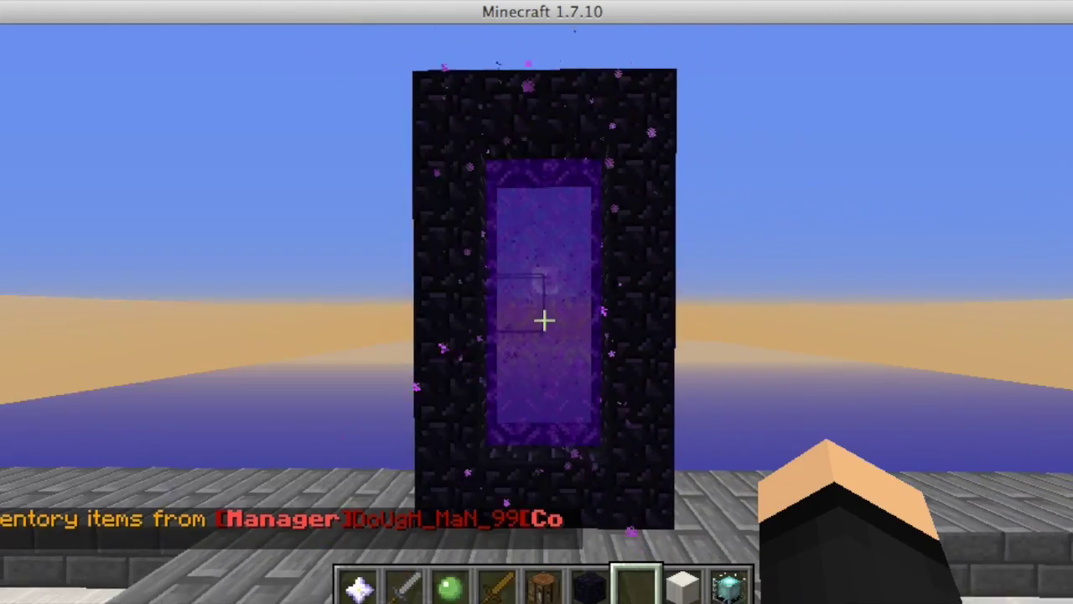
# Get the WorldEdit wand and mark the portal's two selection corners.
pyautogui.press('t')
pyautogui.press('Return')
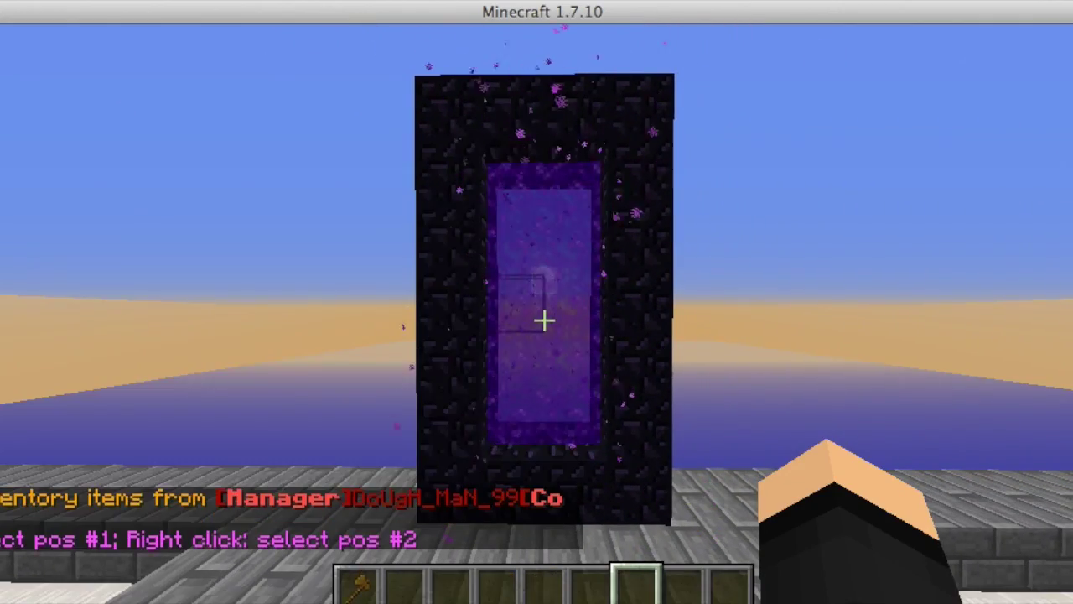
pyautogui.press('1')
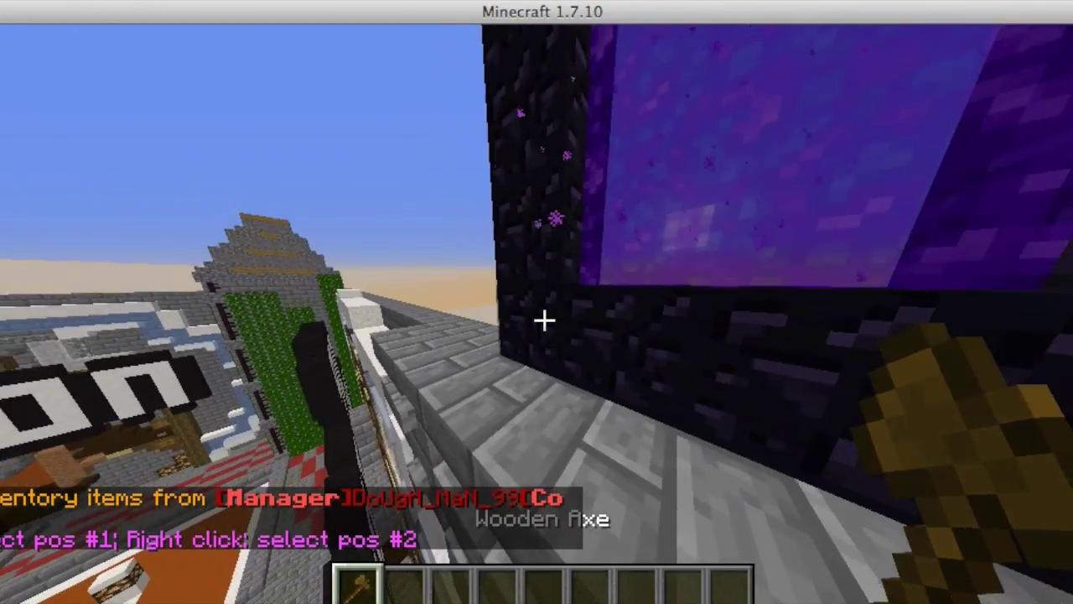
pyautogui.click(543, 319)
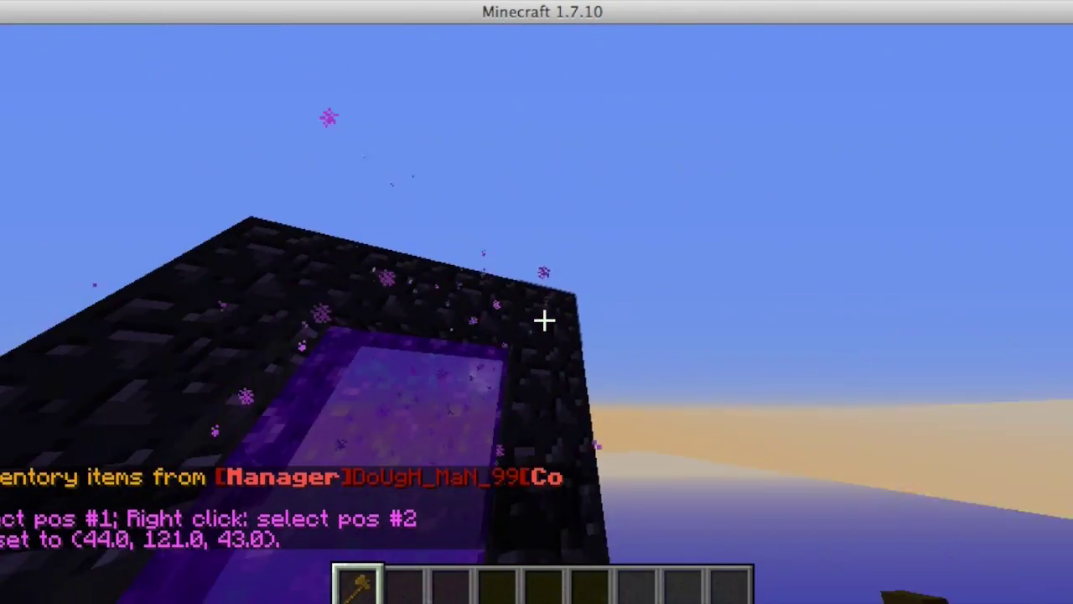
pyautogui.rightClick(544, 320)
# Run the selection filter command so only the portal blocks are selected.
pyautogui.press('t')
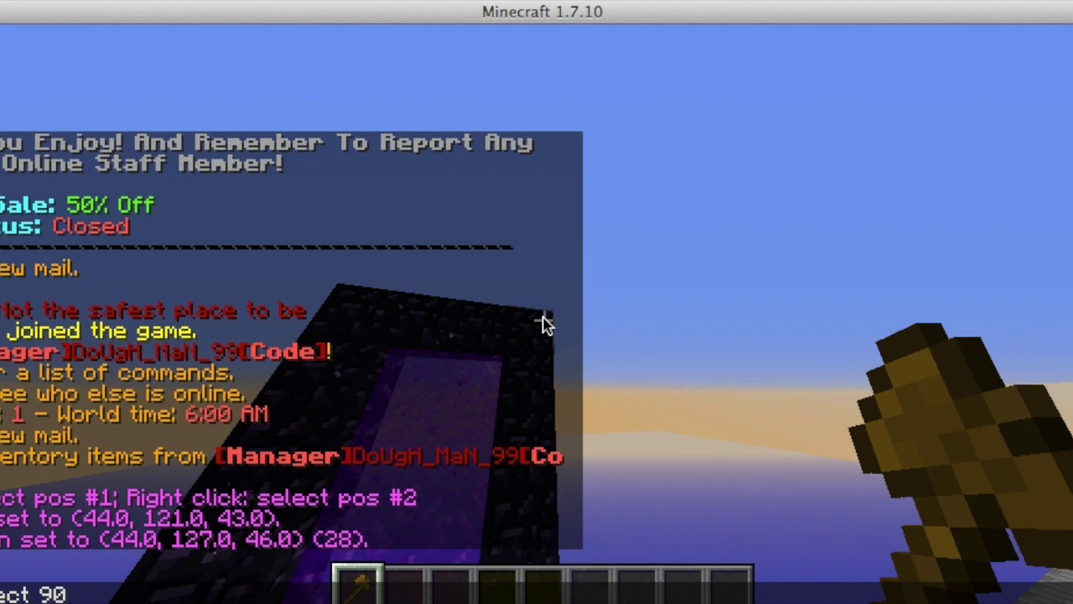
pyautogui.press('Return')
pyautogui.press('2')
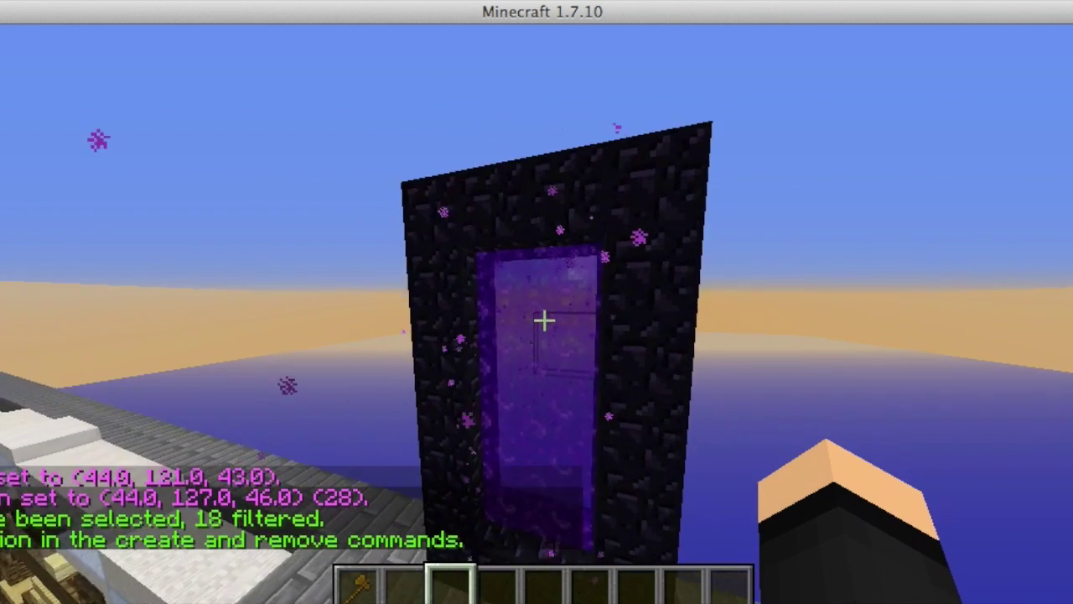
pyautogui.press('w')
pyautogui.press('s')
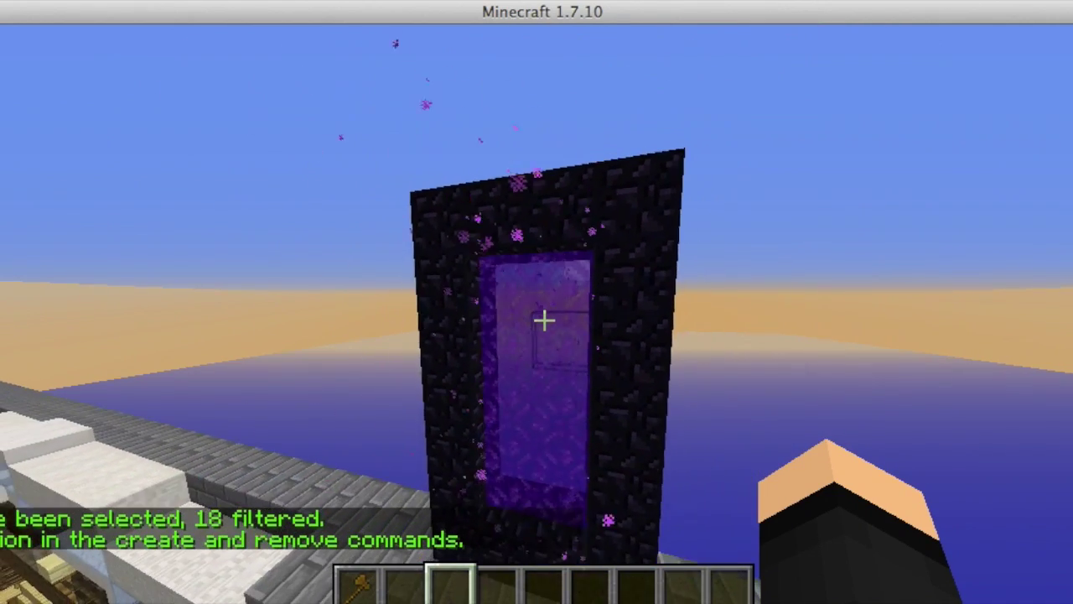
pyautogui.press('s')
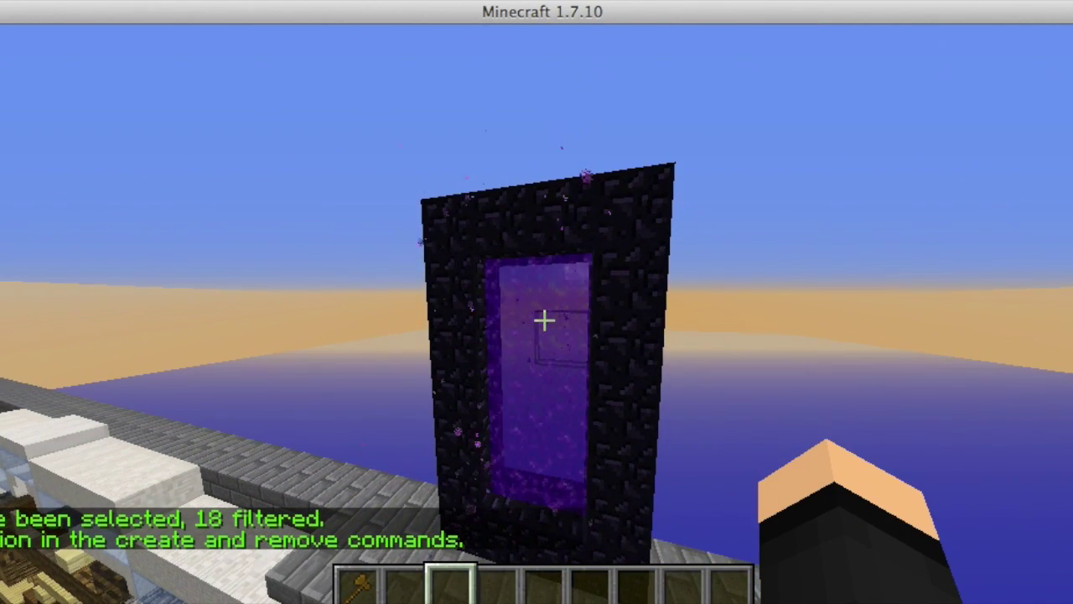
pyautogui.press('w')
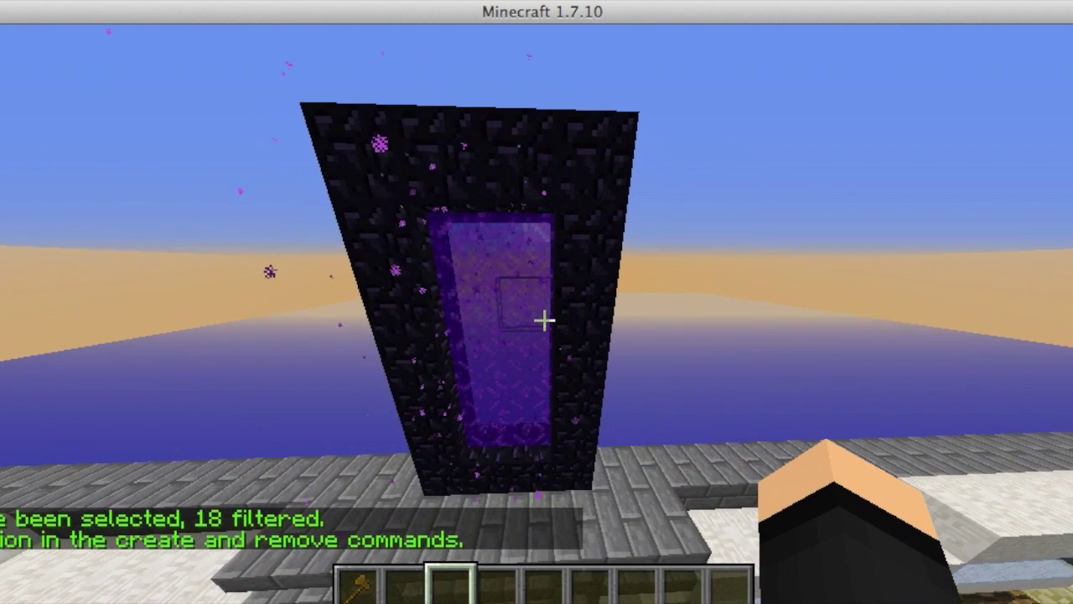
# Register the selected portal with BungeePortals as a link to the Faction server.
pyautogui.press('t')
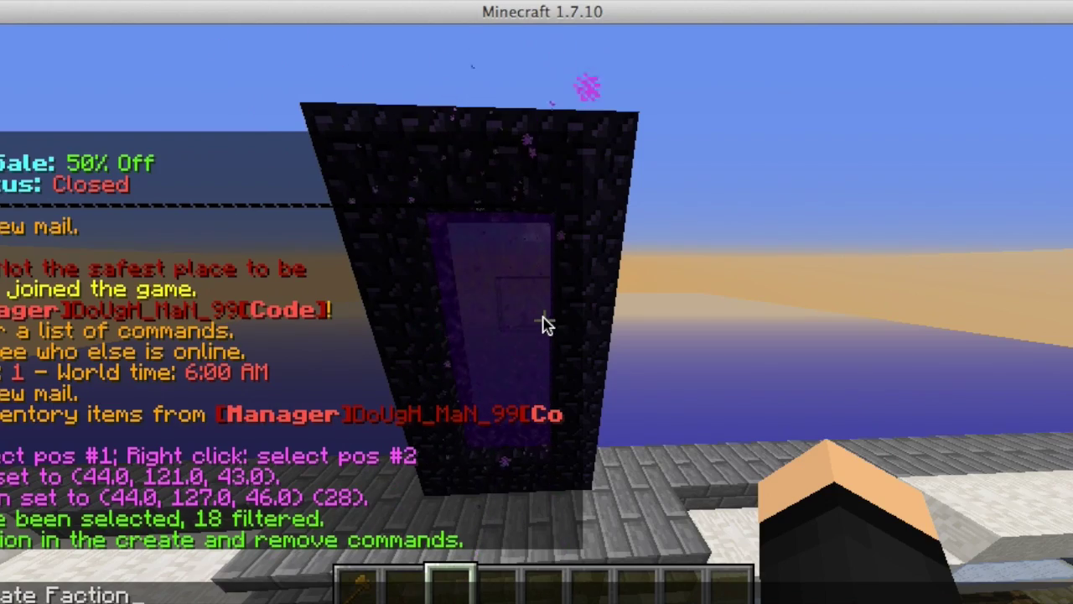
pyautogui.press('Return')
pyautogui.press('w')
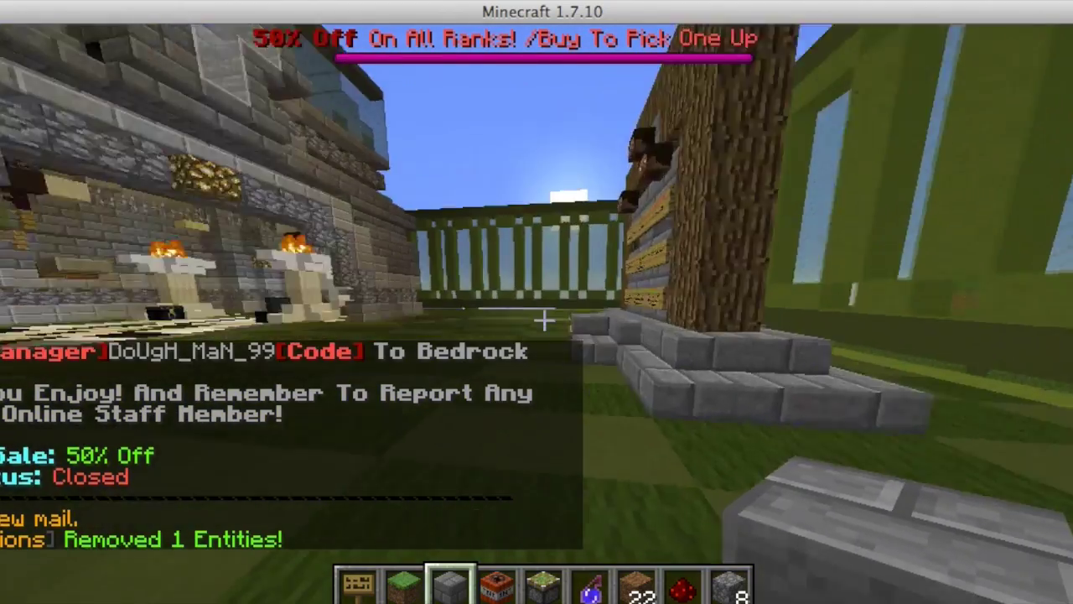
# Send two test commands in chat on the Faction server.
pyautogui.press('t')
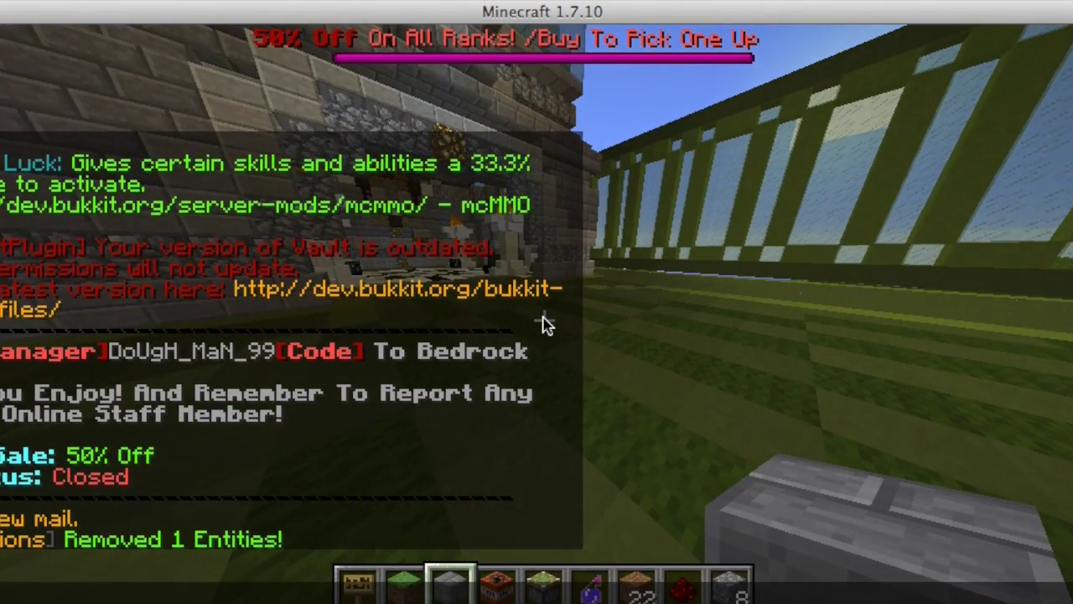
pyautogui.press('Return')
pyautogui.press('t')
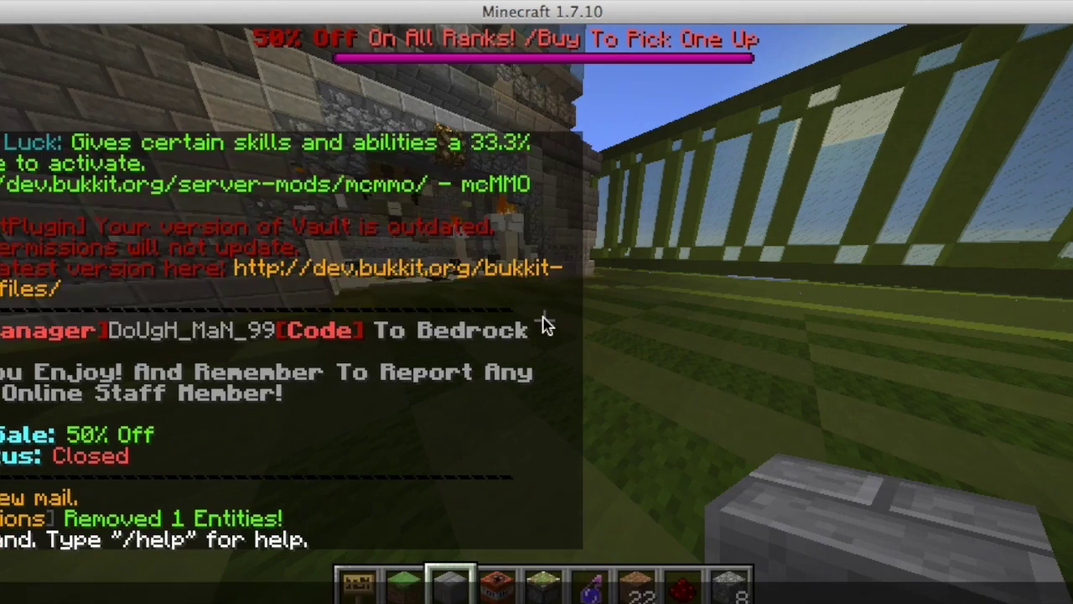
pyautogui.press('Return')
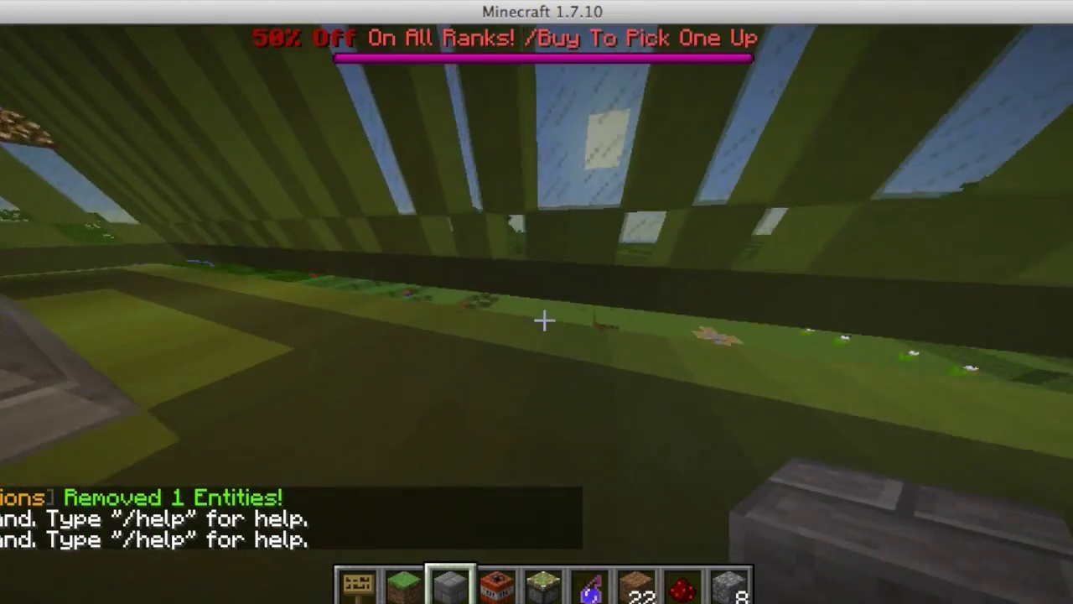
# Leave the fenced spawn corridor, cross the grassland, and hover above the stone brick building.
pyautogui.press('w')
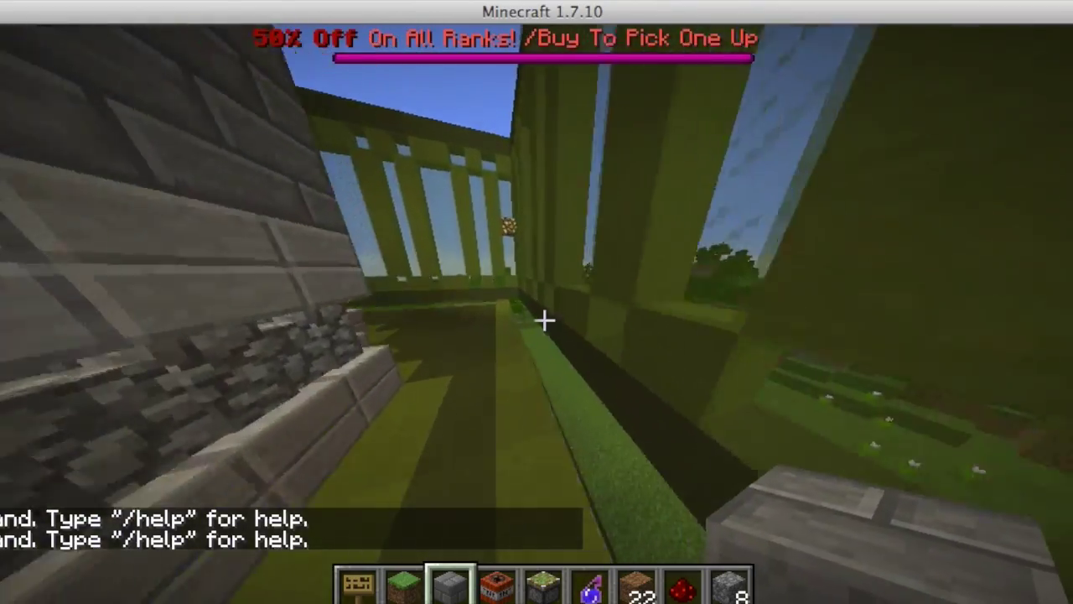
pyautogui.press('space')
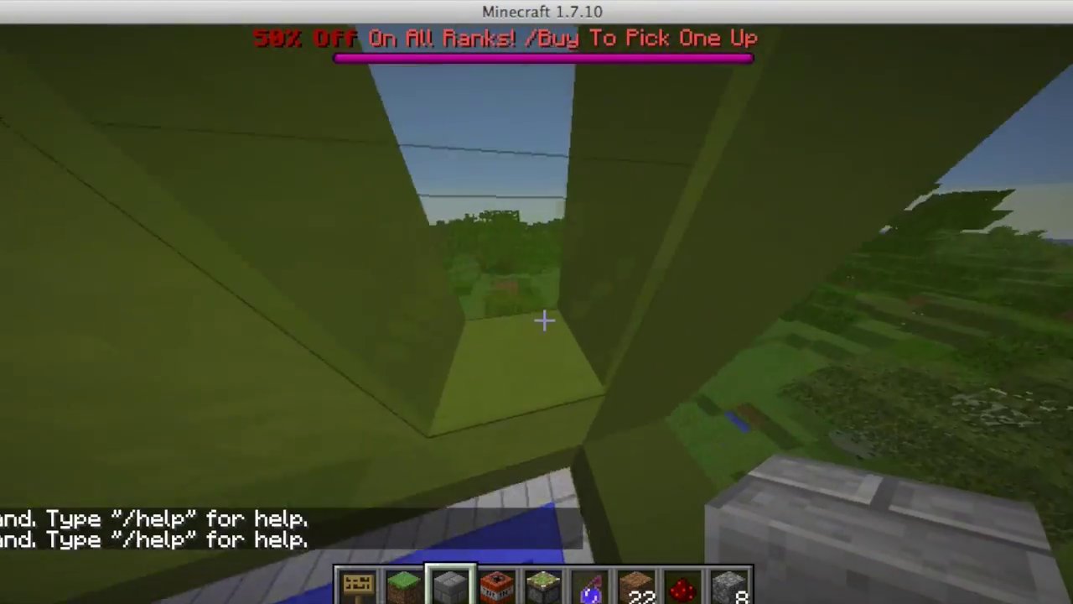
pyautogui.press('w')
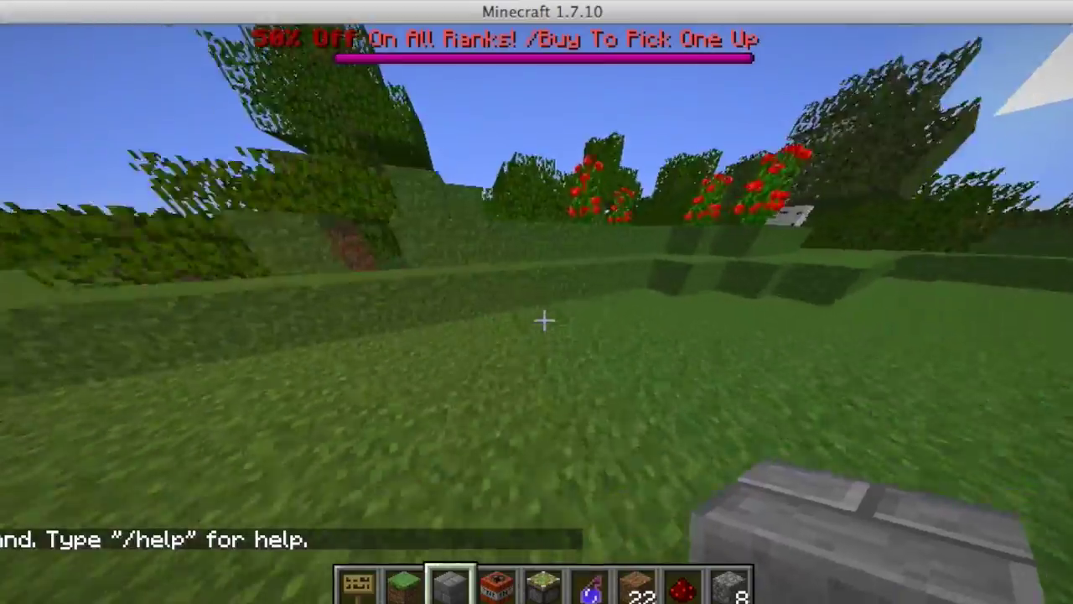
pyautogui.press('w')
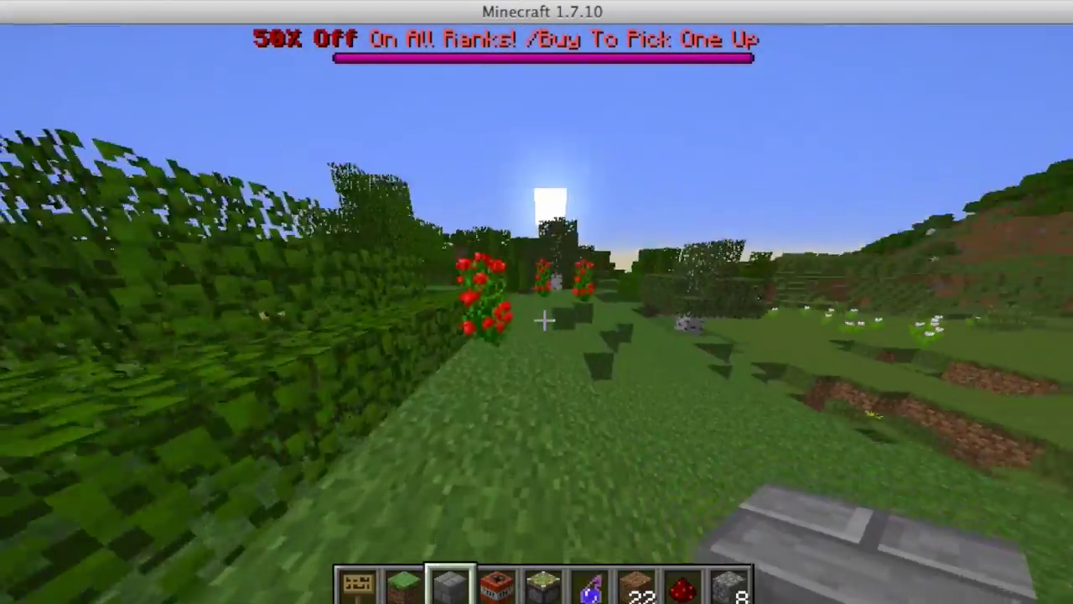
pyautogui.press('w')
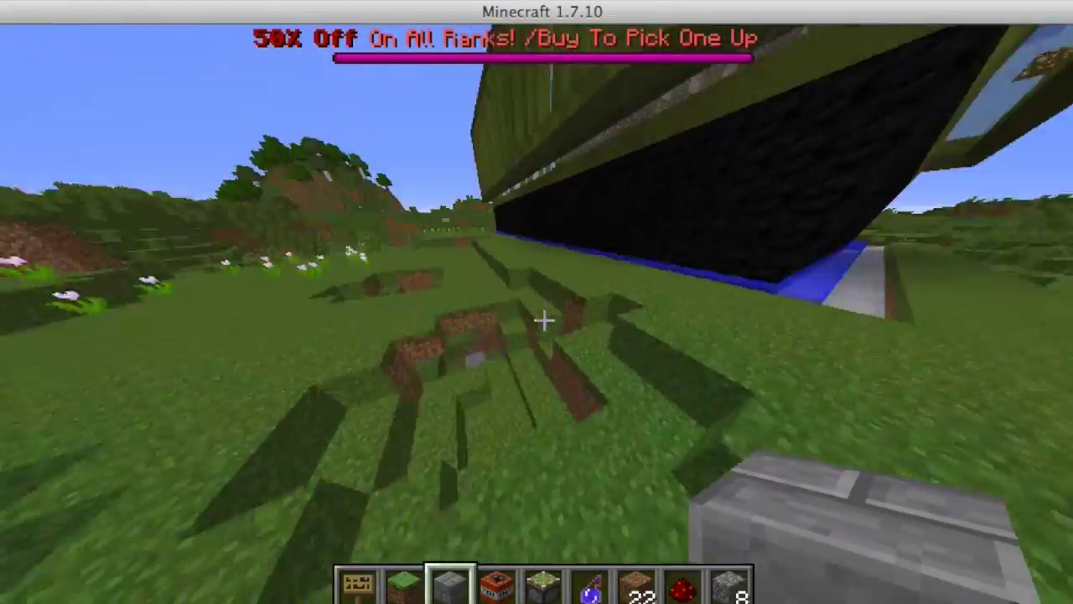
pyautogui.press('w')
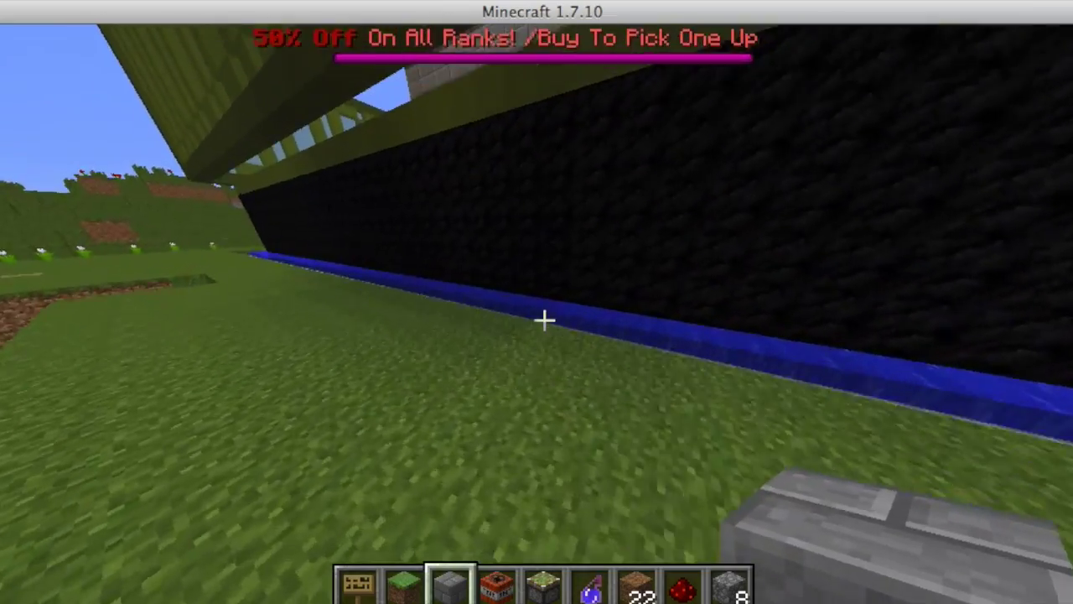
pyautogui.press('w')
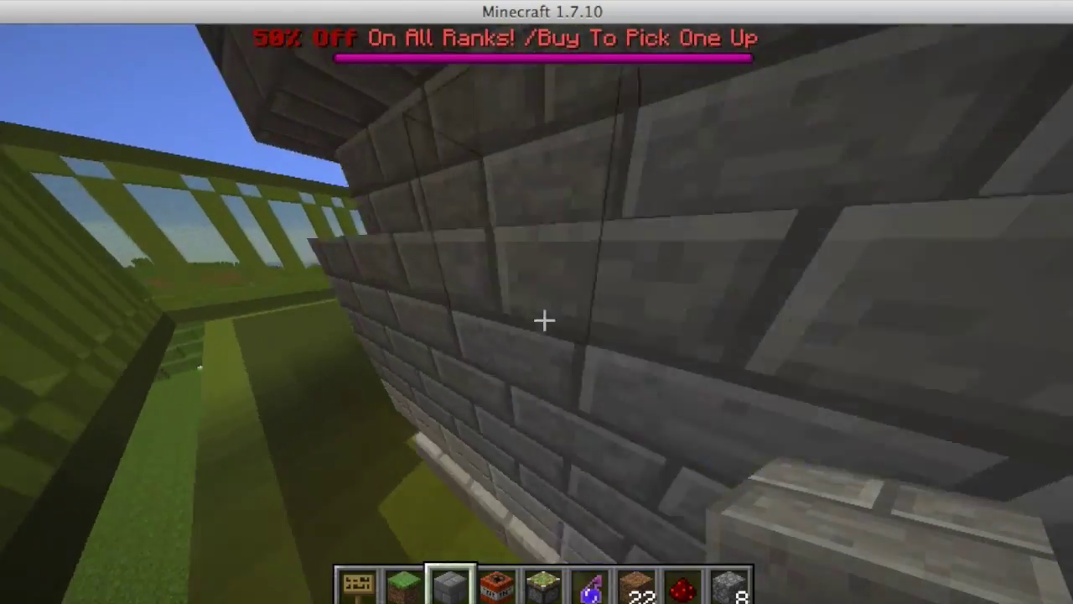
pyautogui.press('space')
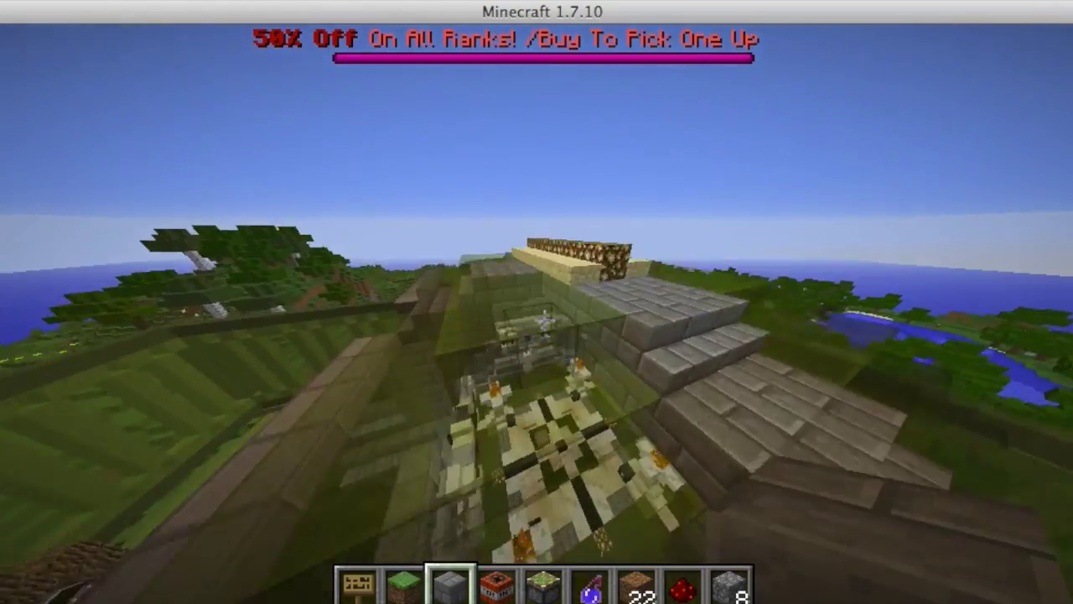